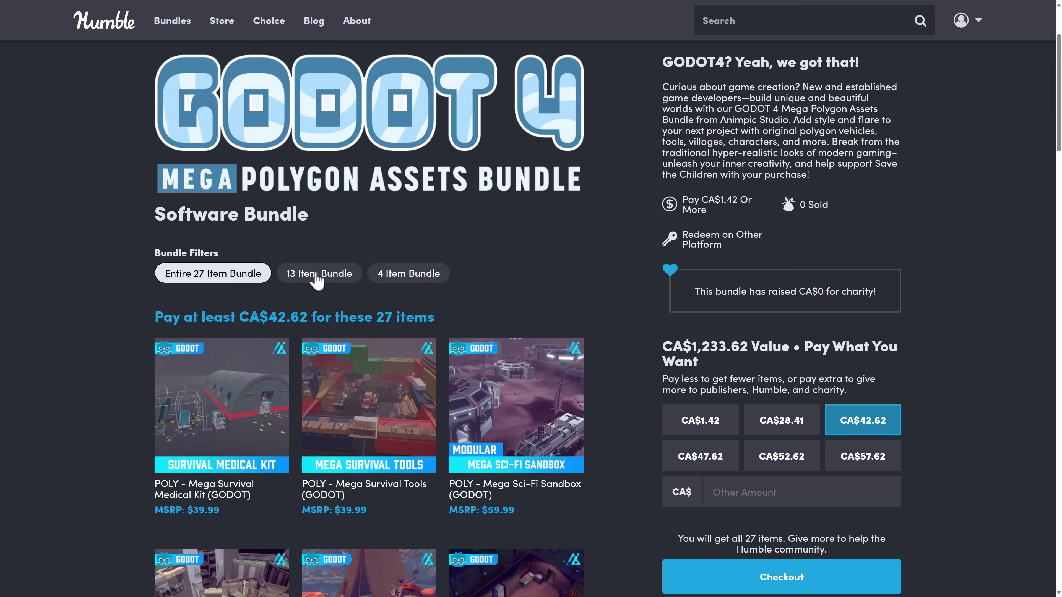
drag(270, 316, 308, 316)
click(293, 310)
click(435, 276)
scroll(260, 326, down, 2)
scroll(259, 327, down, 2)
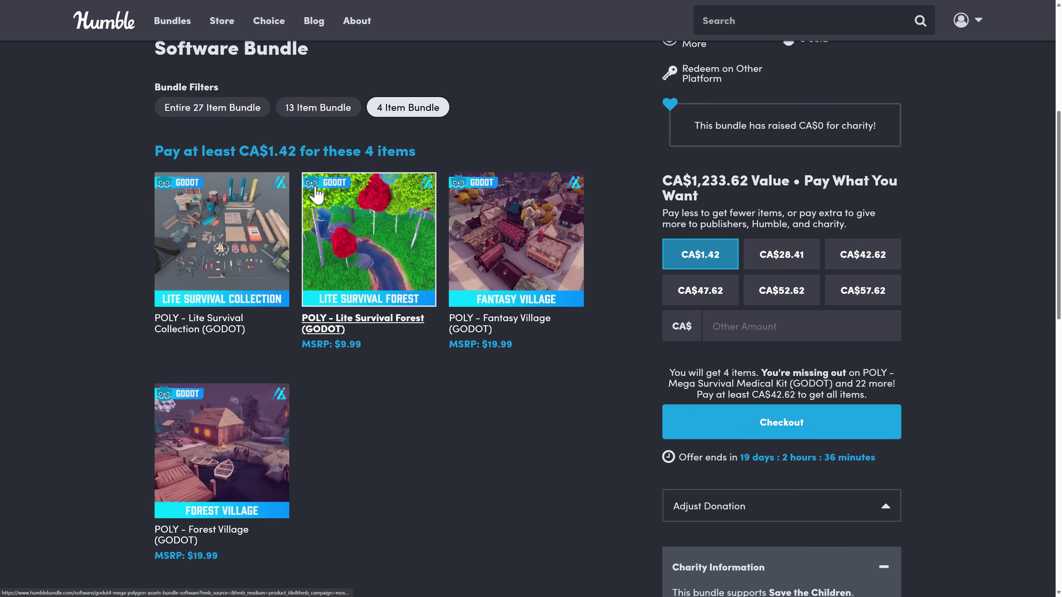
click(317, 108)
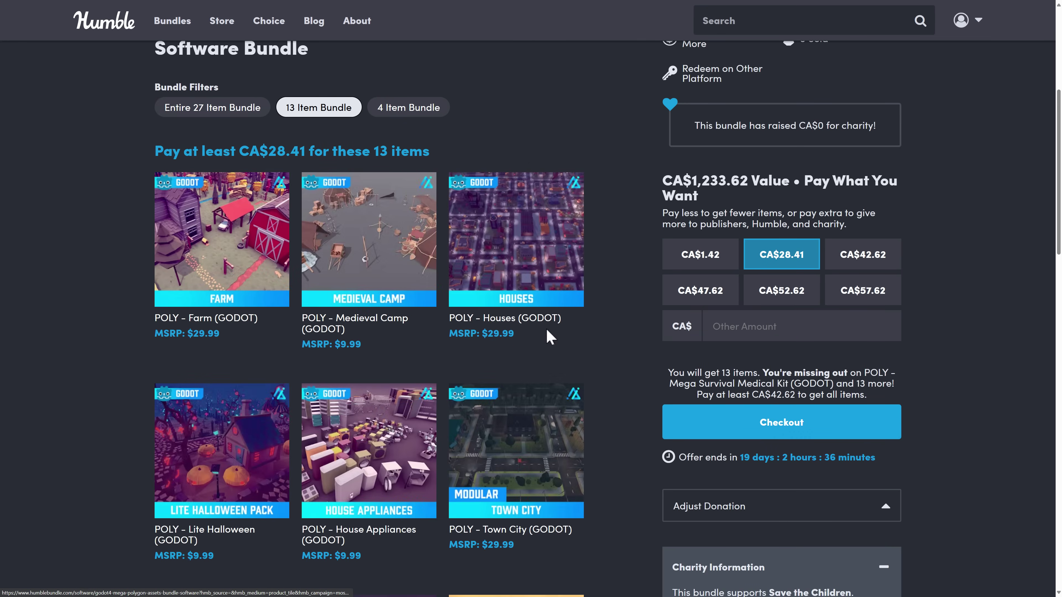
click(224, 109)
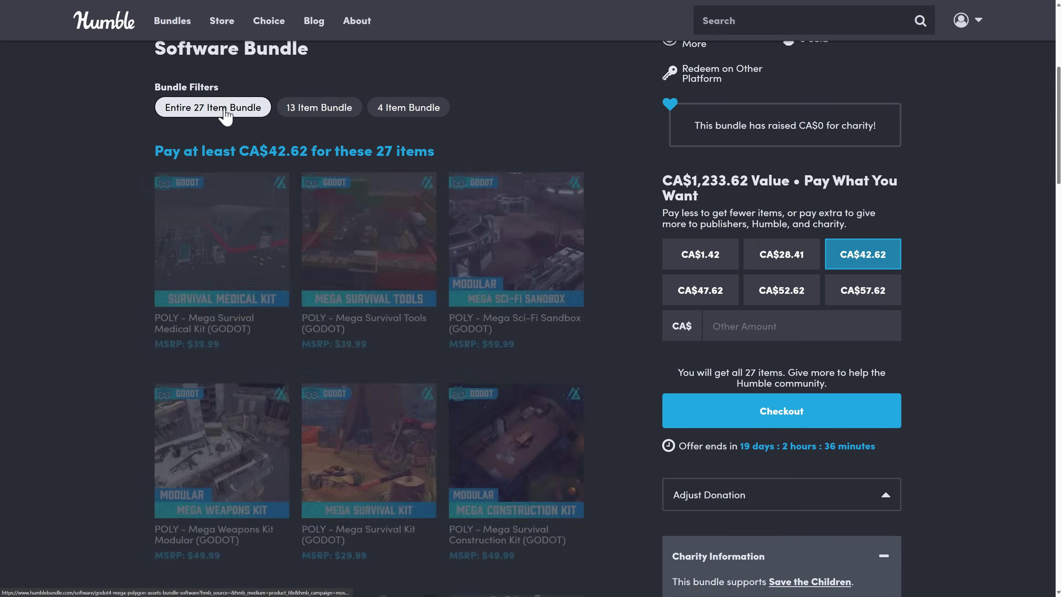
click(429, 109)
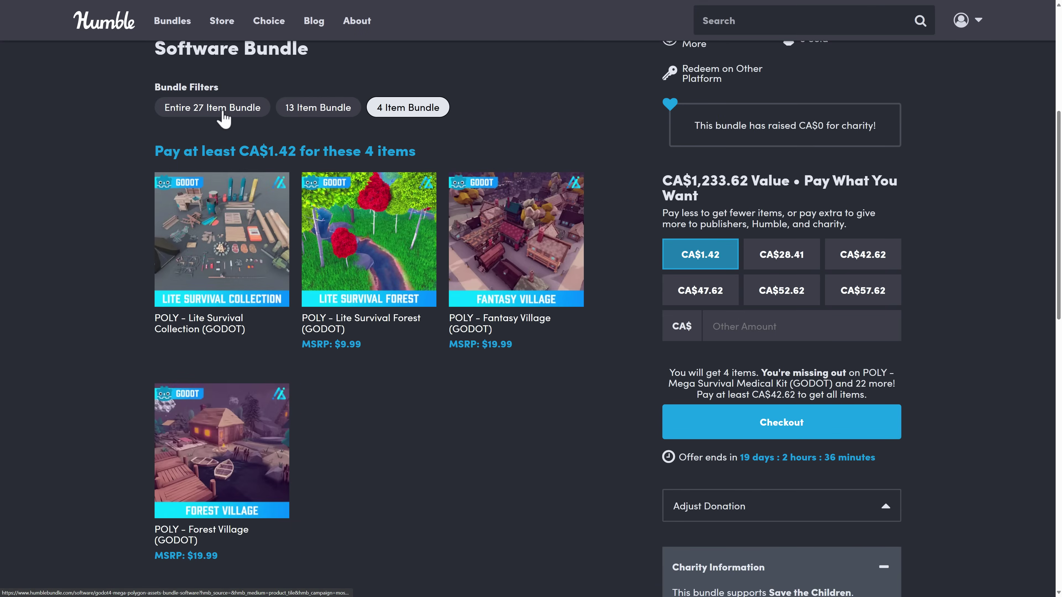
click(222, 110)
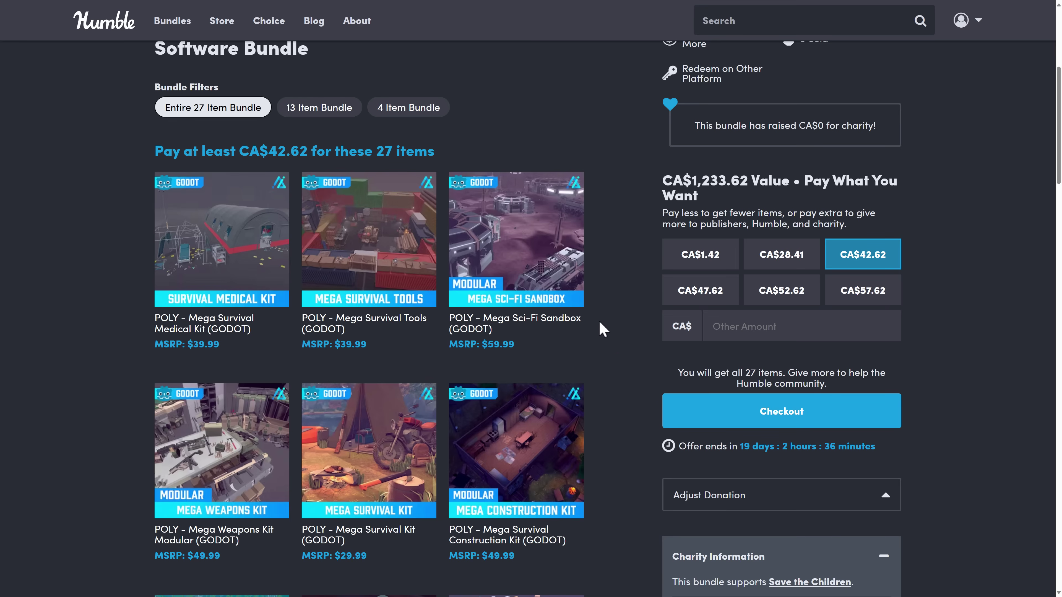
key(ctrl+Tab)
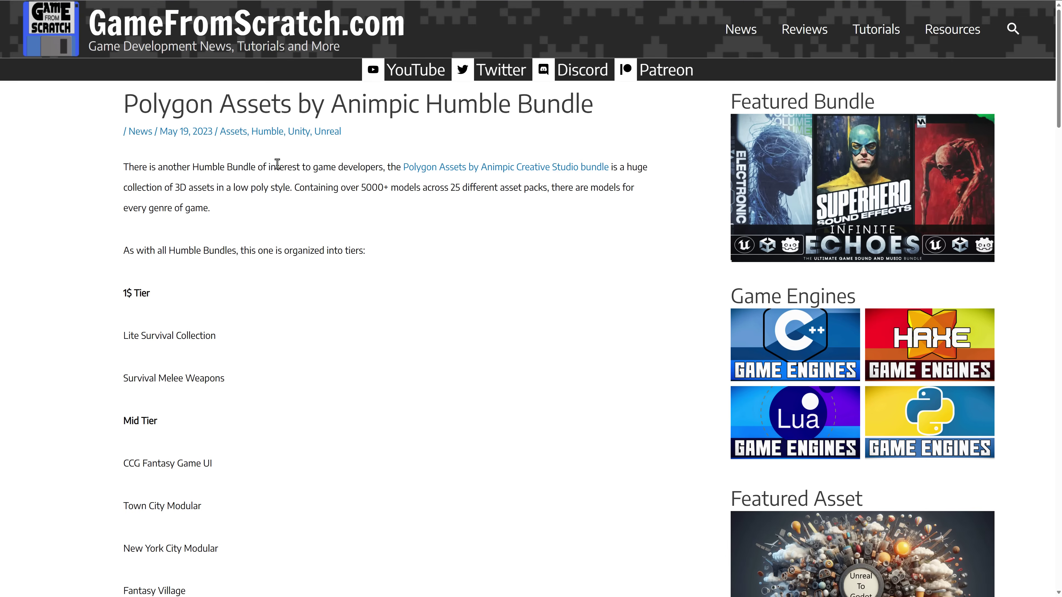
scroll(353, 276, down, 5)
scroll(302, 218, down, 11)
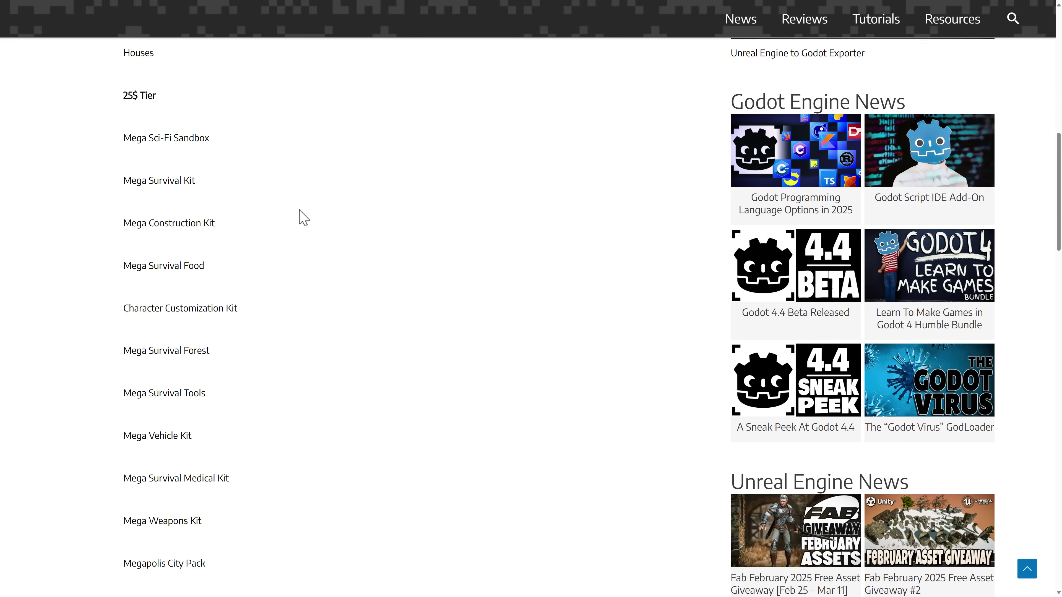
scroll(302, 218, down, 4)
scroll(302, 217, up, 7)
scroll(302, 218, up, 10)
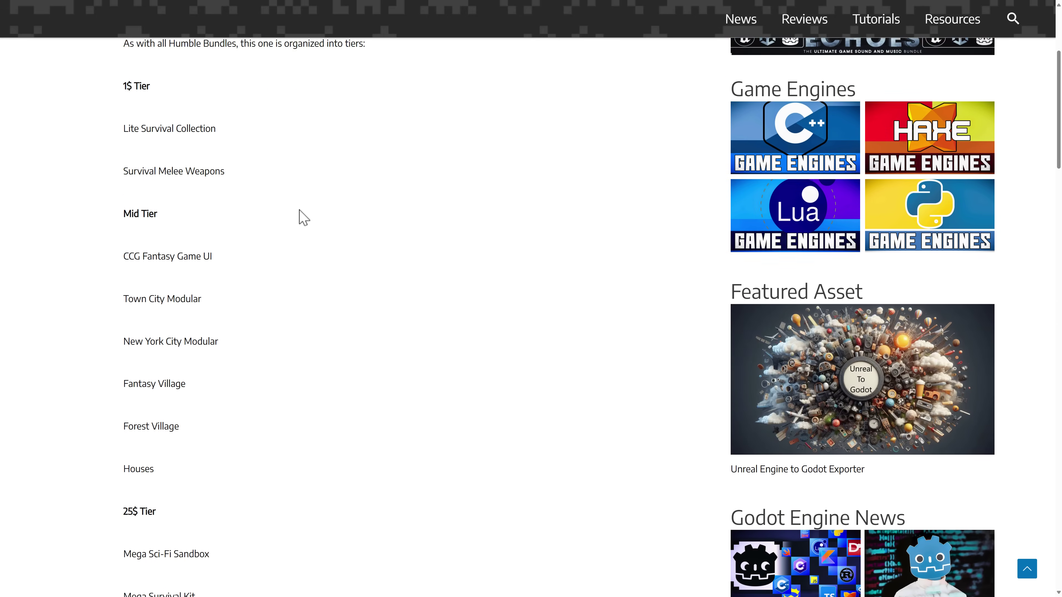
scroll(302, 218, up, 3)
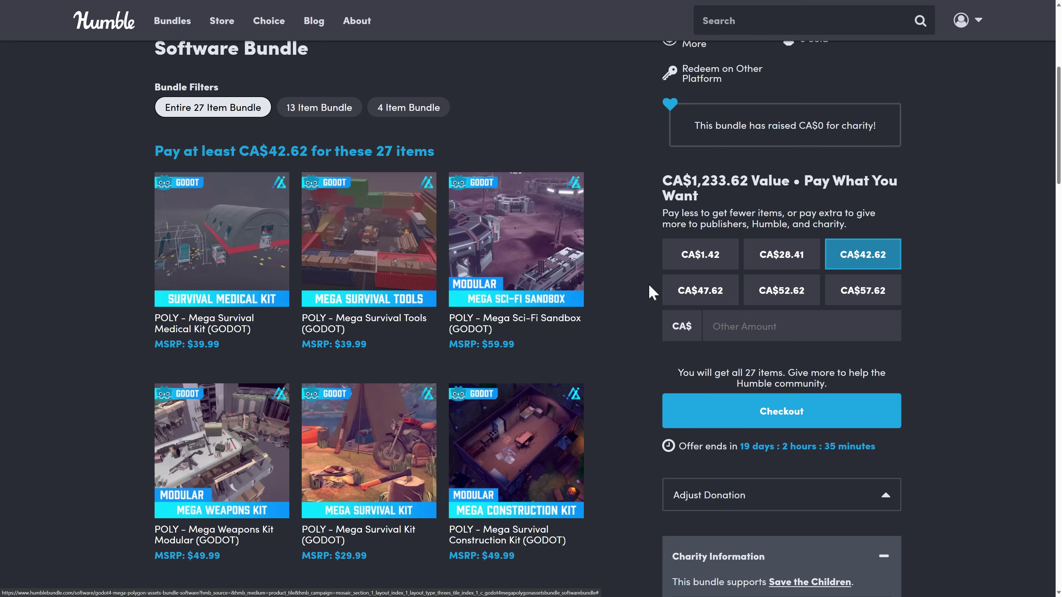
scroll(632, 249, down, 2)
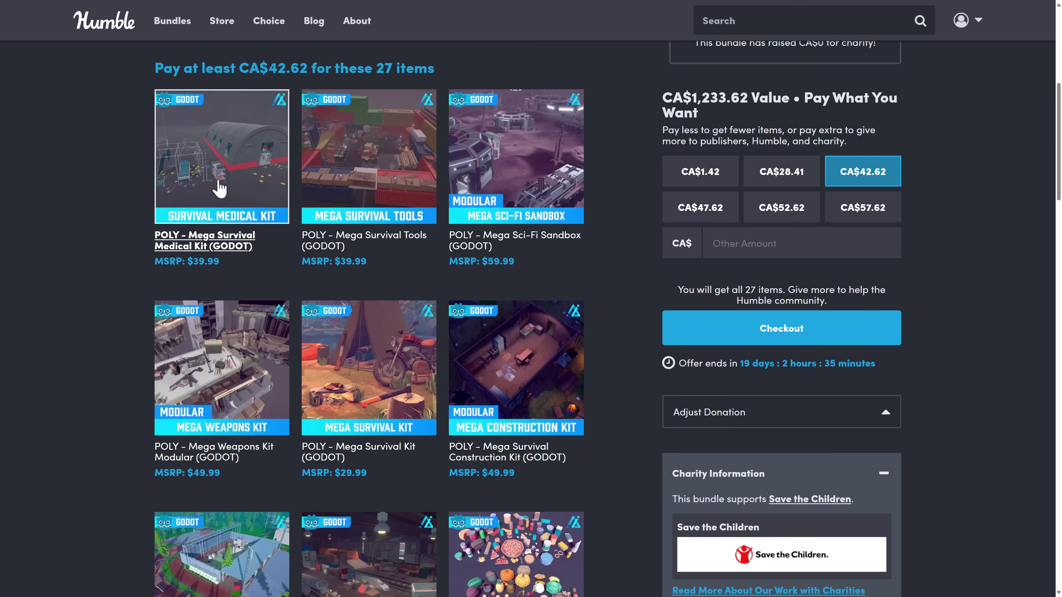
scroll(420, 288, down, 1)
scroll(420, 288, down, 3)
scroll(296, 242, down, 1)
scroll(295, 242, down, 5)
scroll(213, 380, down, 11)
scroll(462, 346, down, 8)
scroll(340, 363, down, 6)
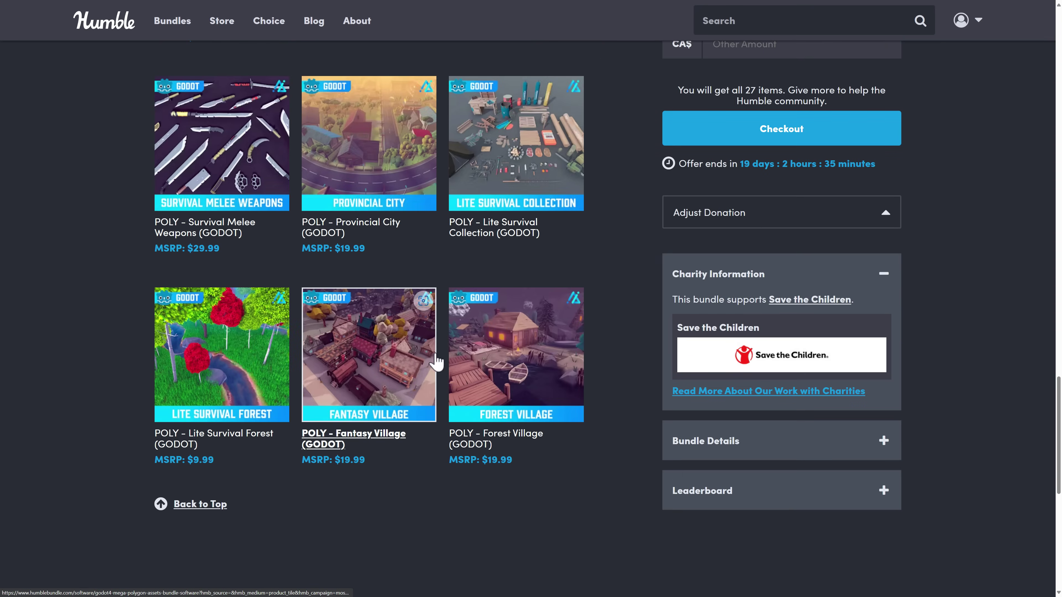
scroll(332, 328, up, 2)
scroll(317, 314, up, 20)
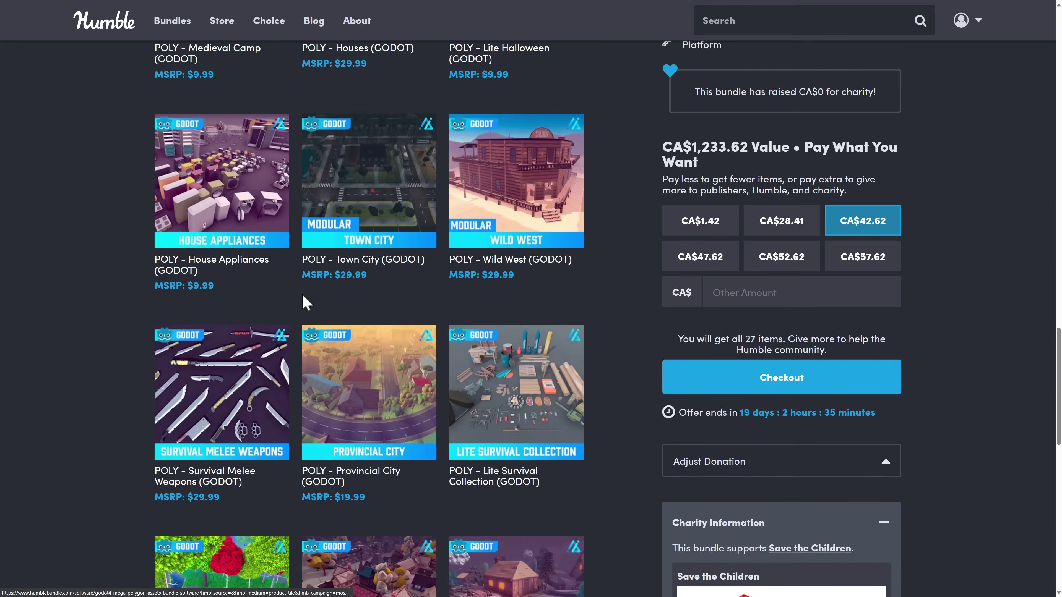
scroll(304, 302, up, 15)
scroll(305, 302, up, 3)
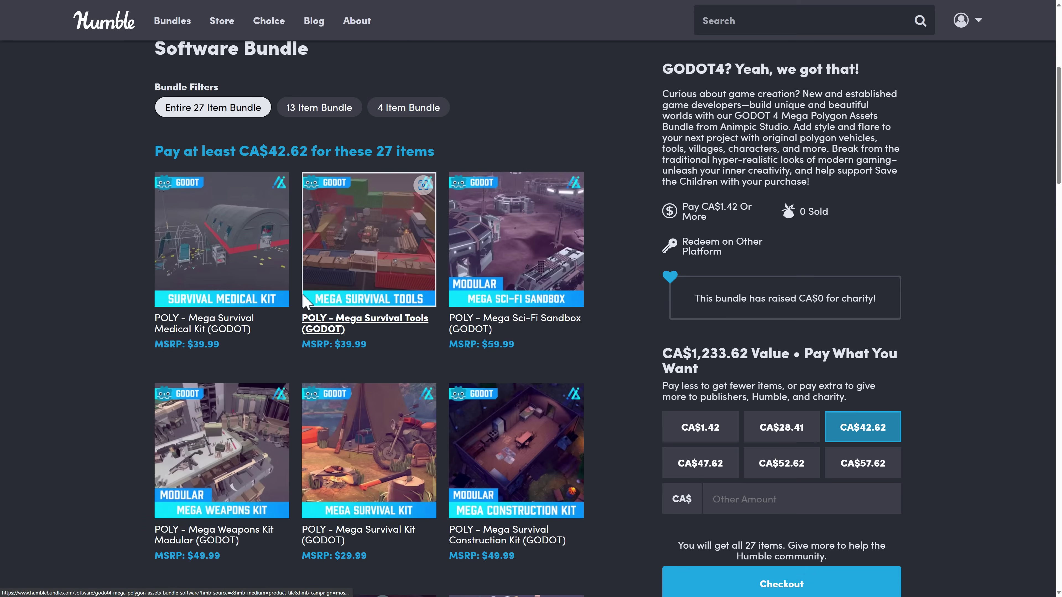
scroll(305, 303, up, 2)
scroll(412, 250, up, 2)
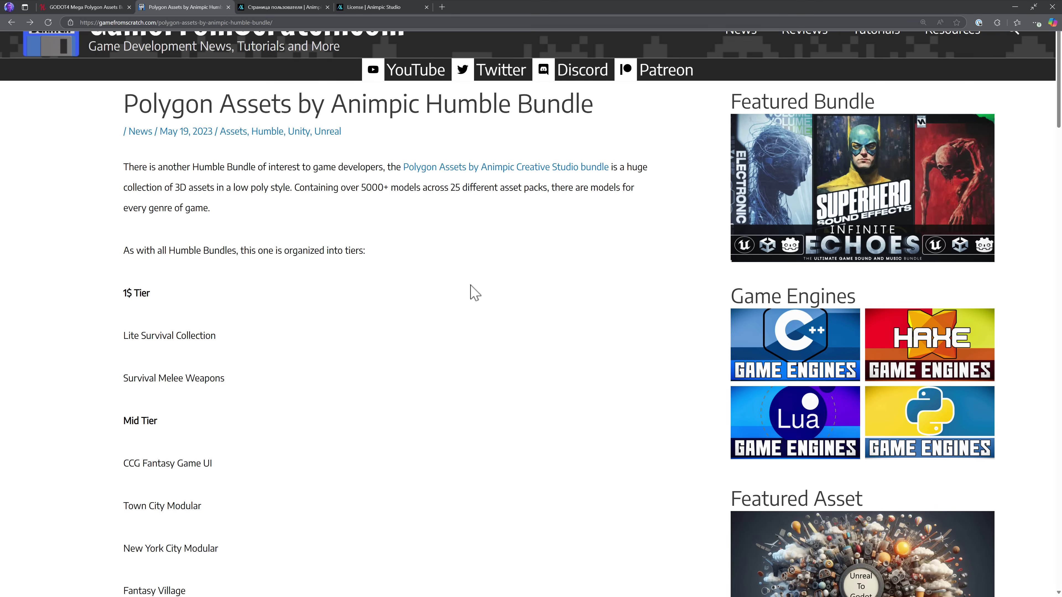
- Bring up the Animpic Studio My Orders page and view it full screen
key(ctrl+Tab)
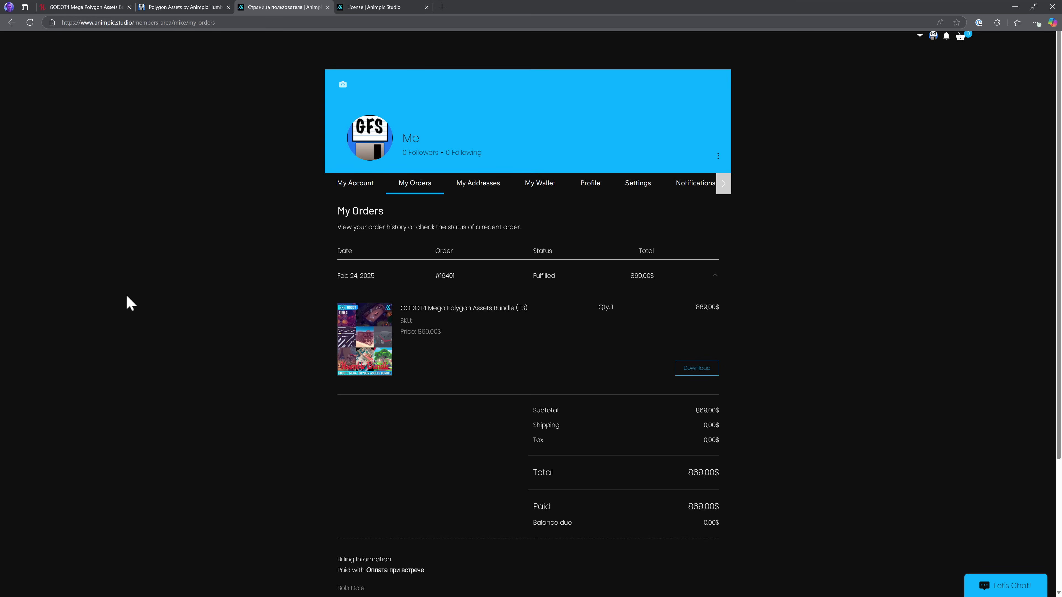
key(F11)
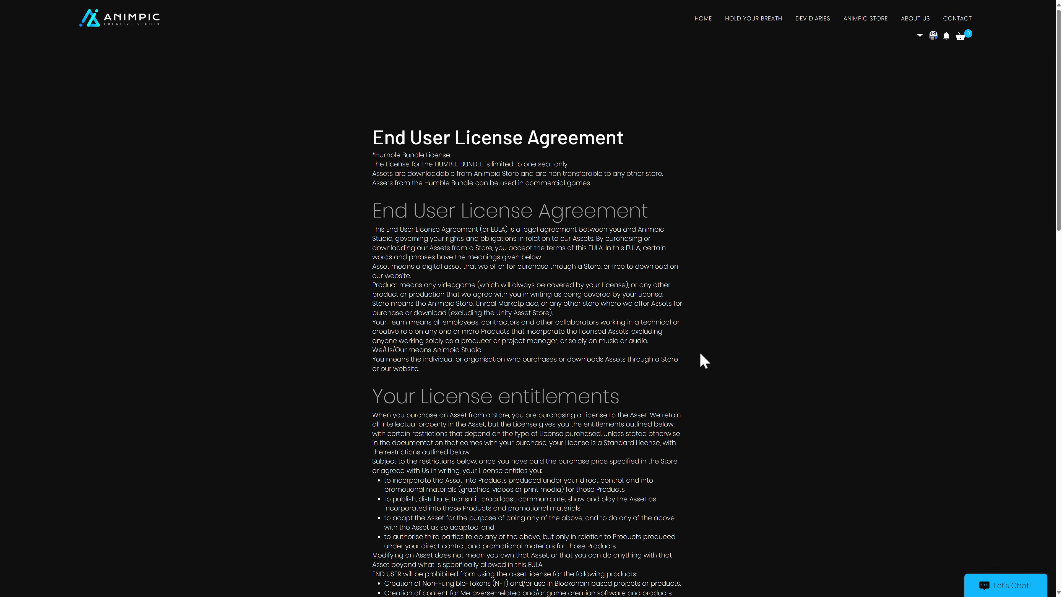
- Scroll down through the EULA's Humble Bundle licence terms
scroll(622, 478, down, 5)
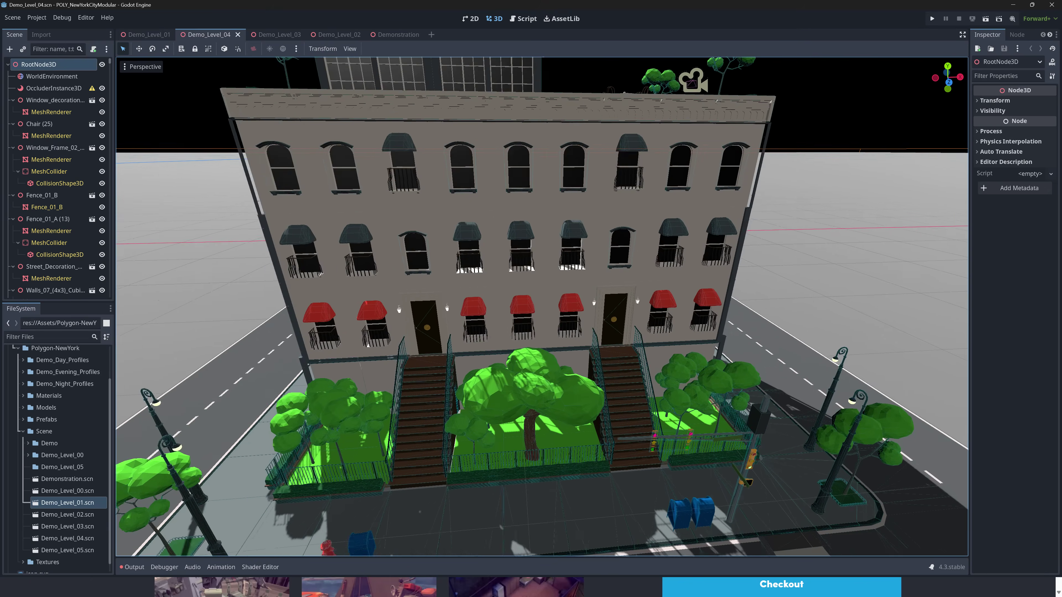
- Set Demo_Level_04's WorldEnvironment tonemap mode to Filmic
right_drag(542, 306, 575, 314)
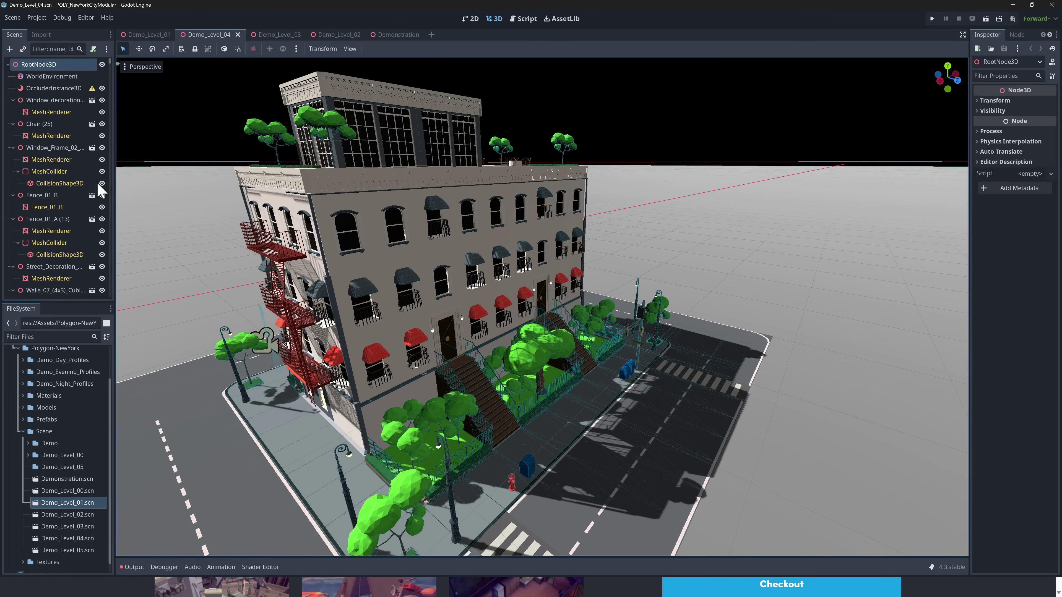
click(52, 77)
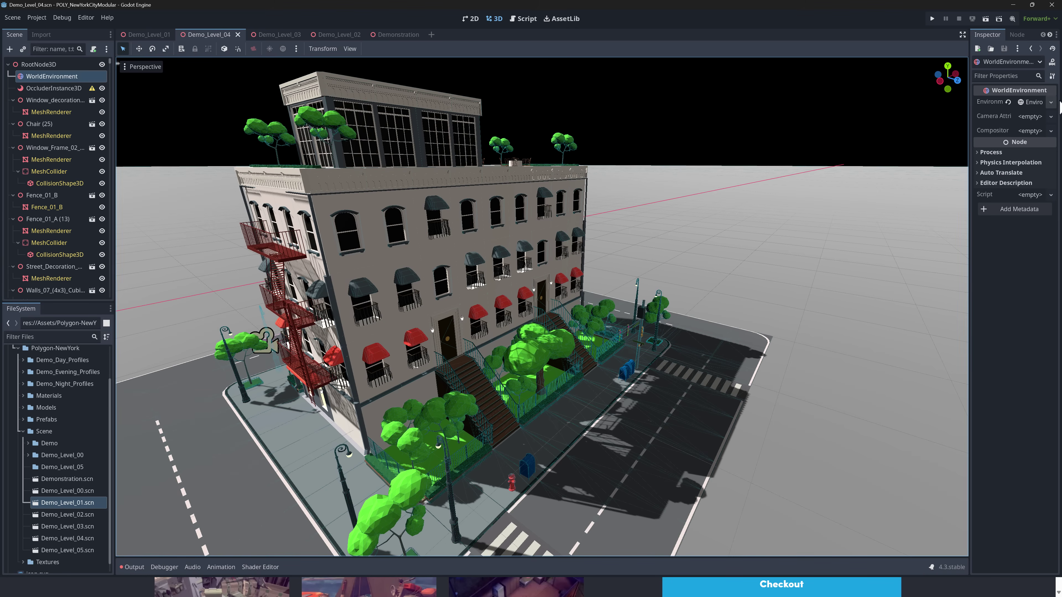
click(1036, 104)
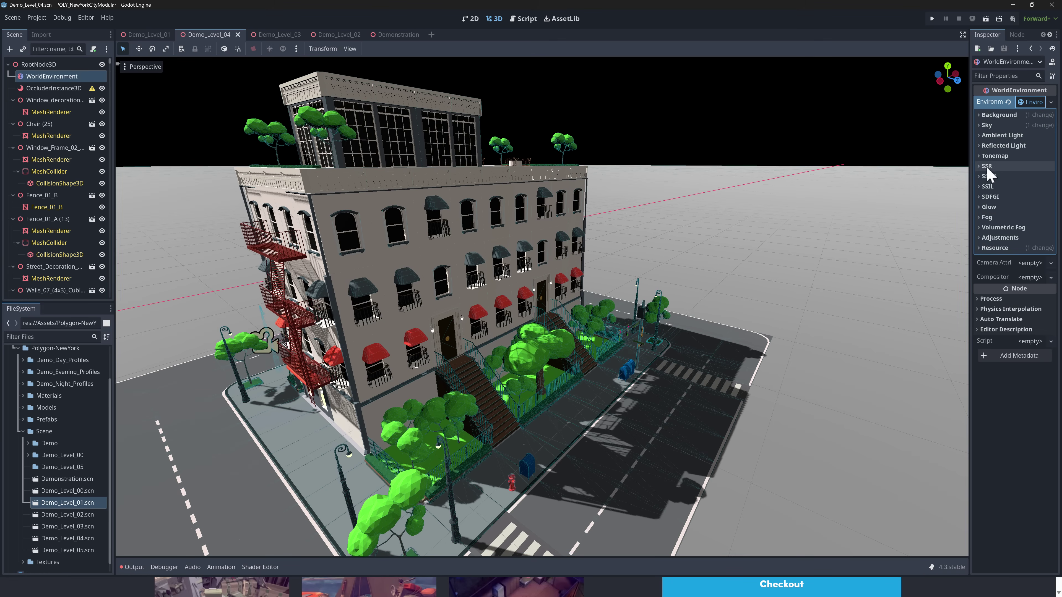
click(998, 157)
click(1033, 168)
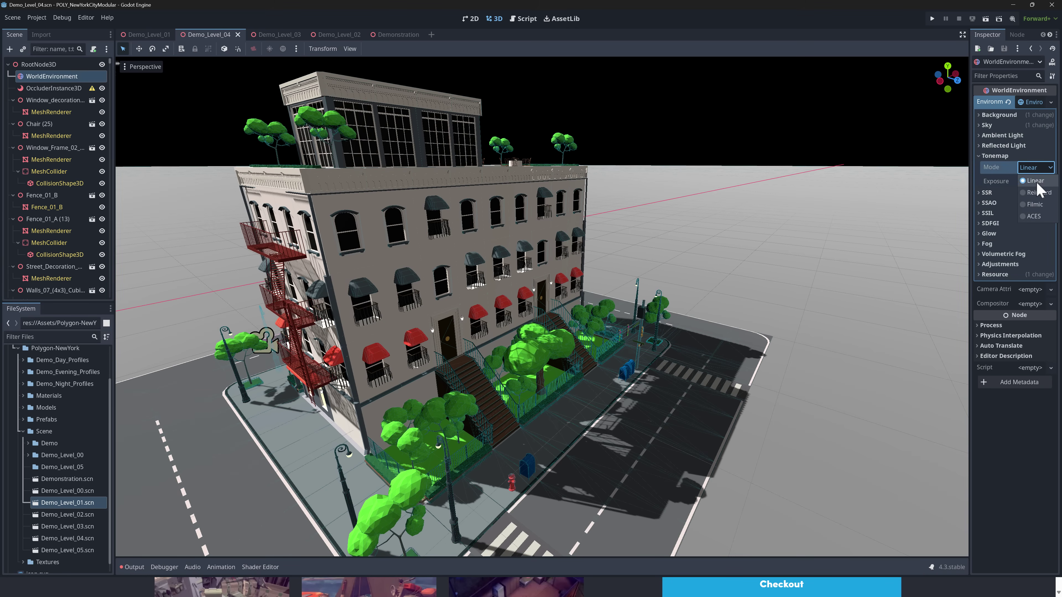
click(1036, 205)
- View the building front, select Fence_01_A's collision shape, then switch to Demo_Level_01
middle_drag(725, 238, 726, 241)
scroll(69, 164, down, 3)
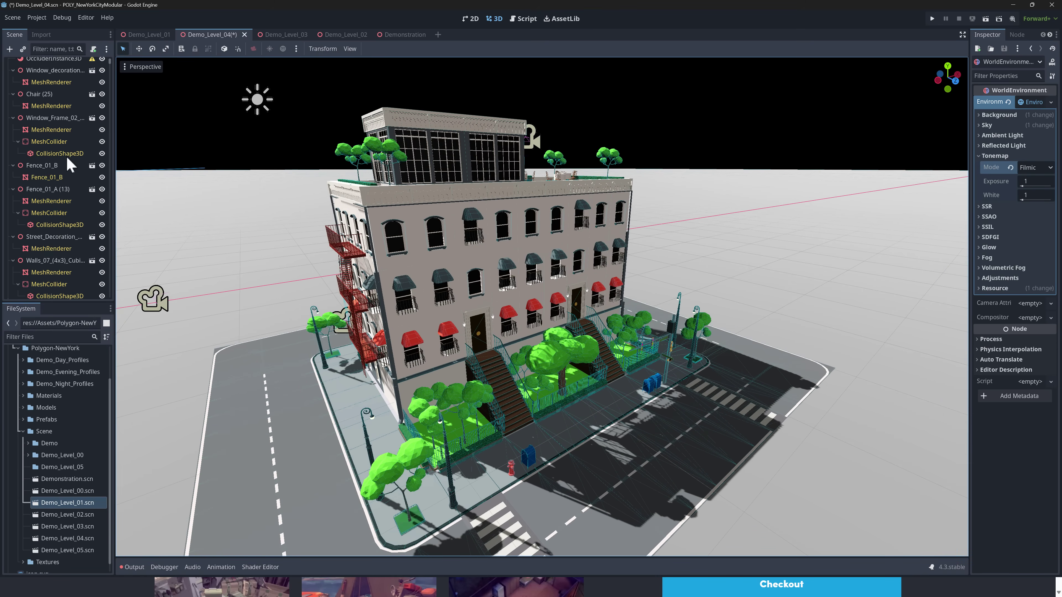
click(57, 166)
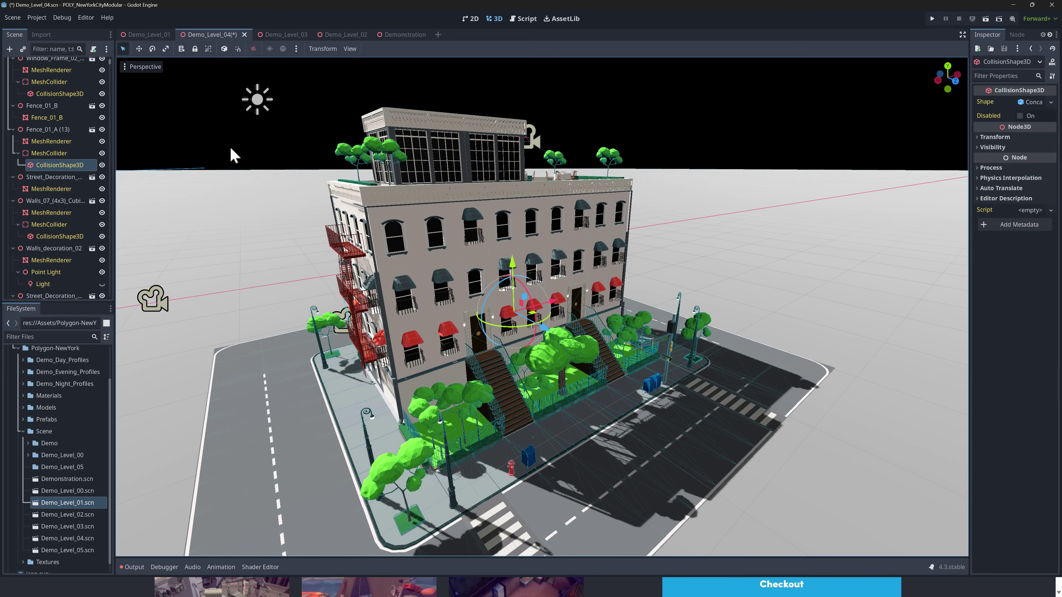
click(155, 36)
scroll(464, 339, up, 2)
- In the Demo_Level_02 night scene, shift a fire-escape point light sideways along X
click(281, 35)
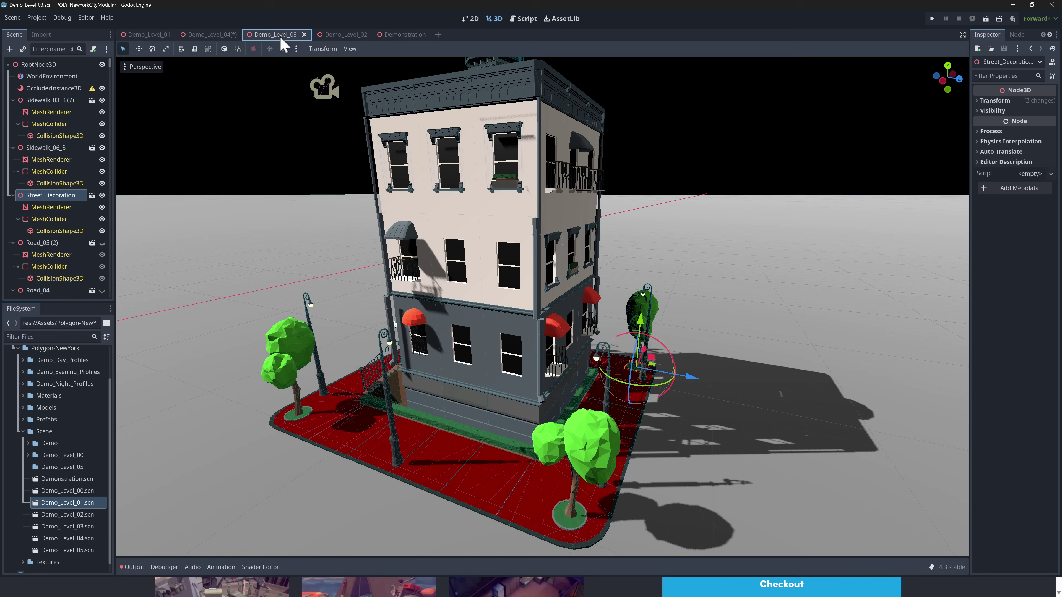
click(342, 35)
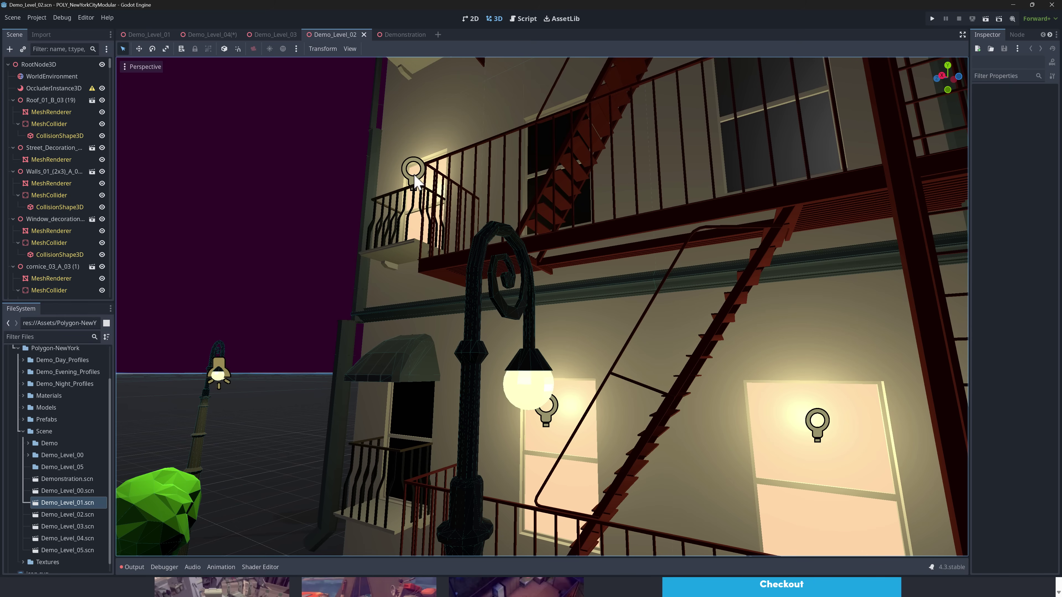
click(413, 176)
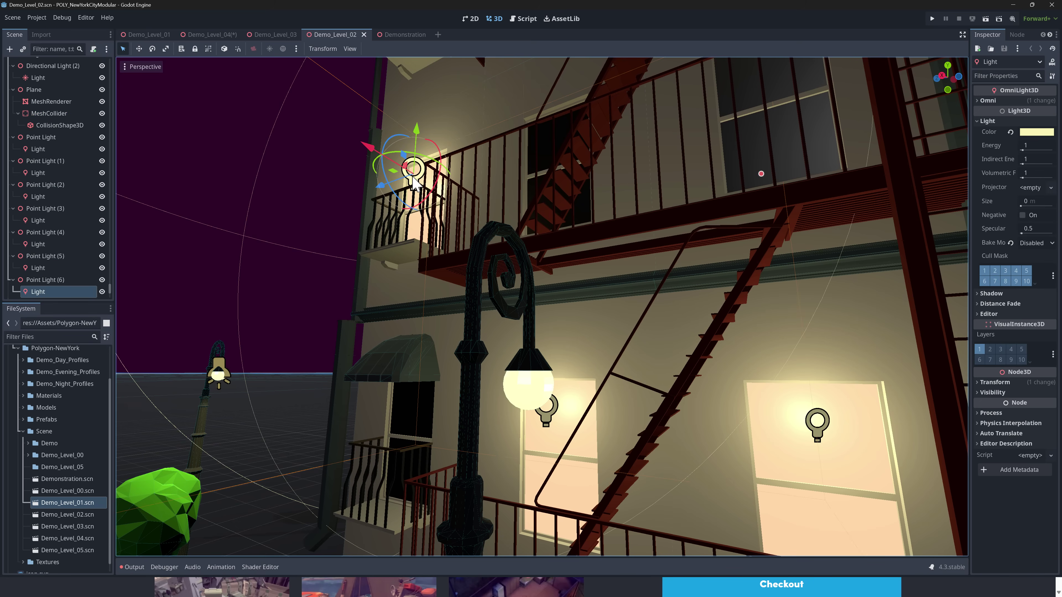
mouse_move(366, 148)
mouse_down()
mouse_move(310, 128)
mouse_move(368, 147)
mouse_up()
right_drag(367, 147, 317, 118)
- Orbit to the townhouse's front facade and list the Materials folder's files
right_drag(527, 158, 505, 81)
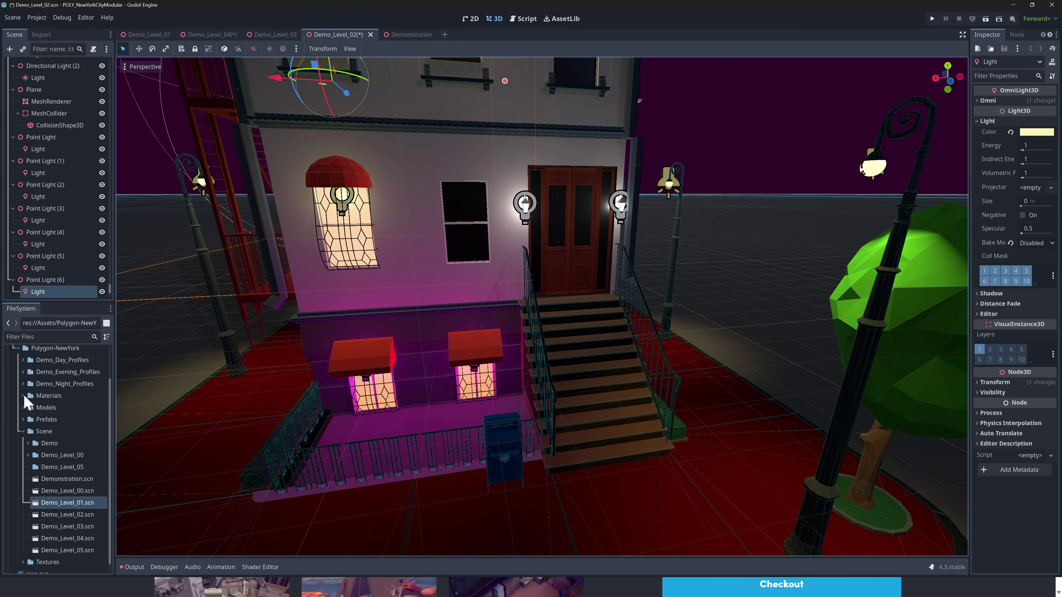
click(24, 395)
scroll(67, 471, down, 5)
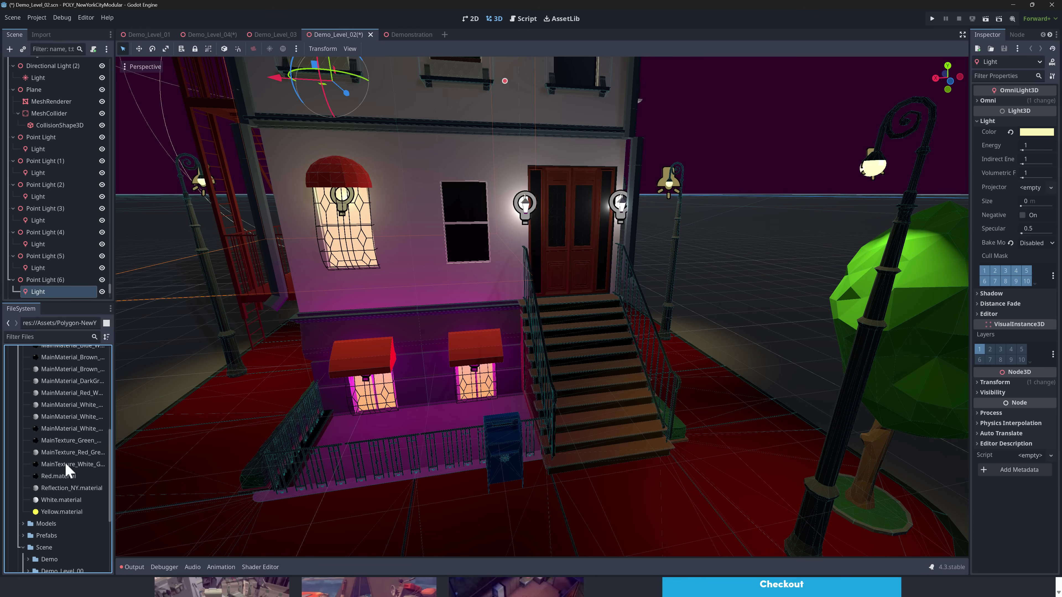
- Select the mailbox and reveal its override material's triplanar UV1 settings: scale 1, 1, offset 0
click(519, 437)
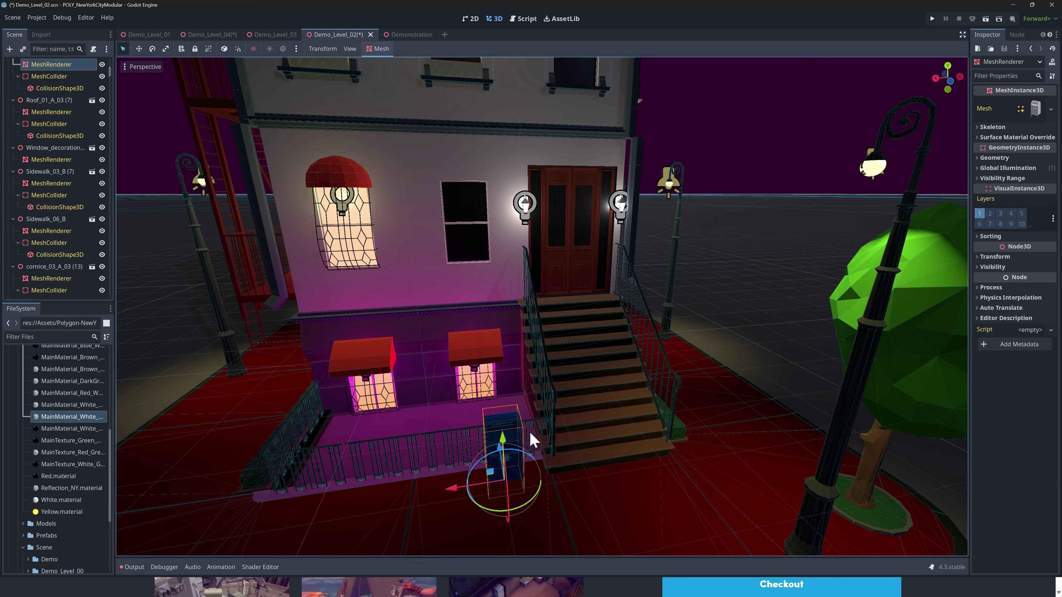
click(979, 141)
click(1033, 157)
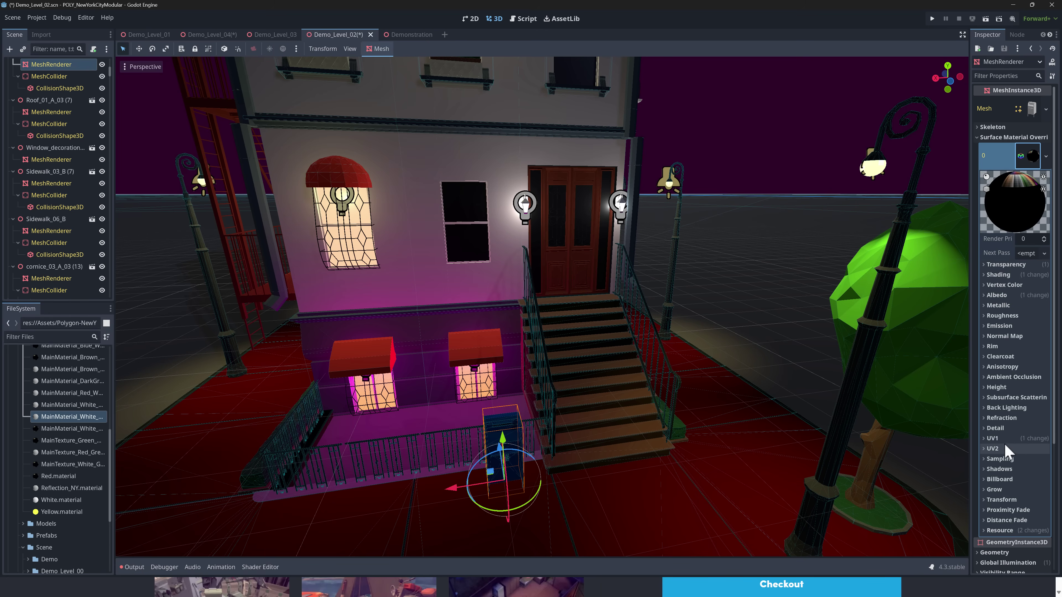
click(984, 438)
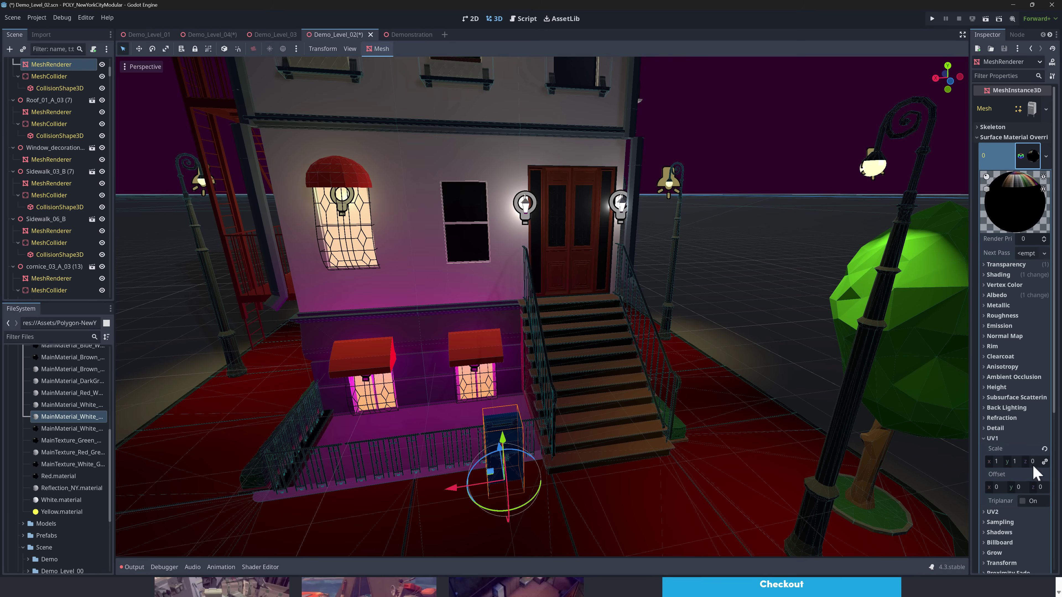
scroll(975, 490, down, 3)
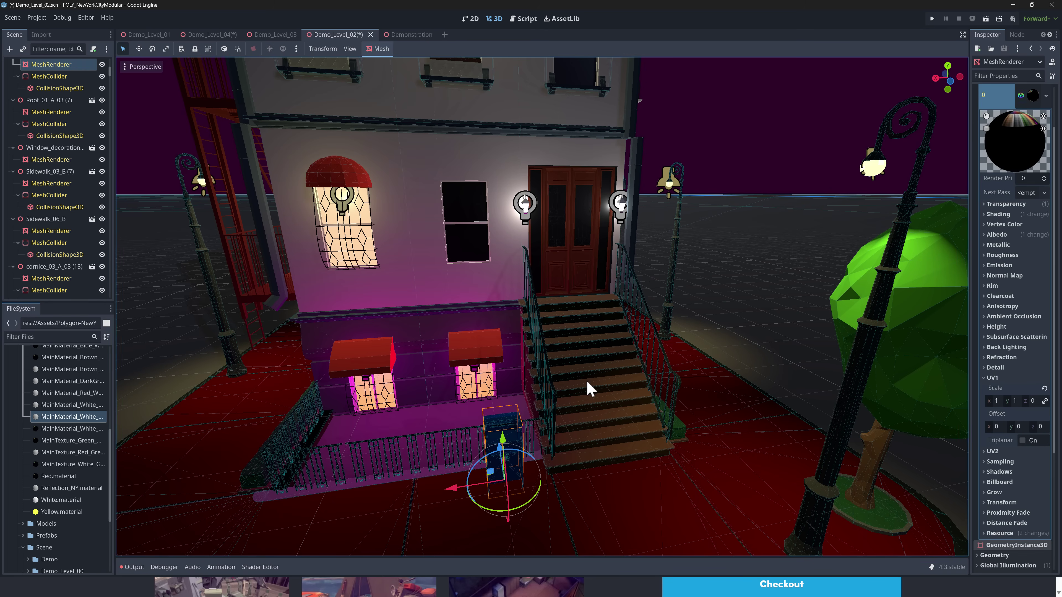
right_drag(587, 382, 588, 383)
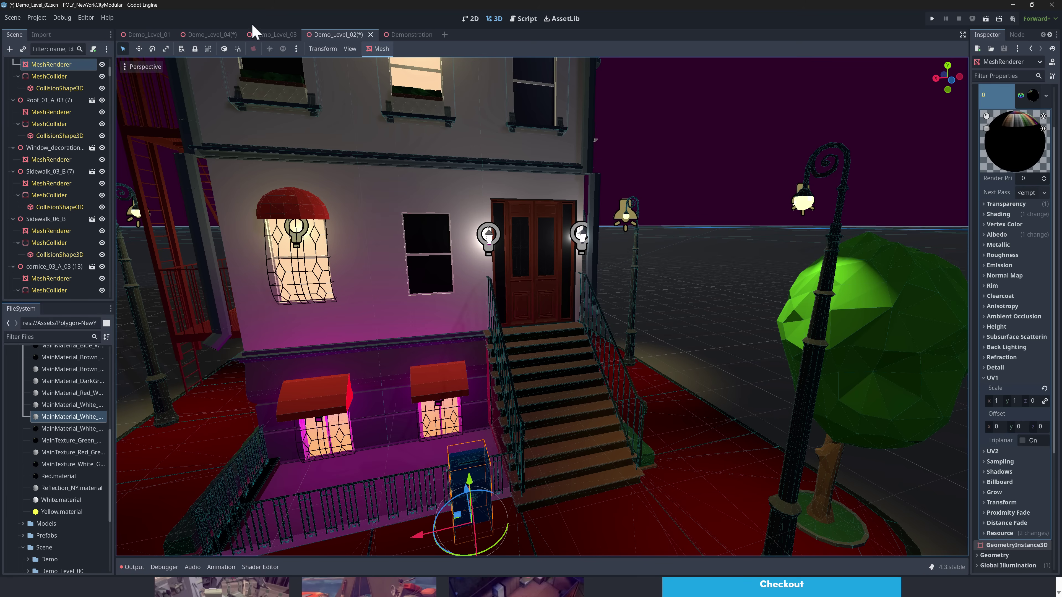
click(36, 18)
mouse_move(49, 47)
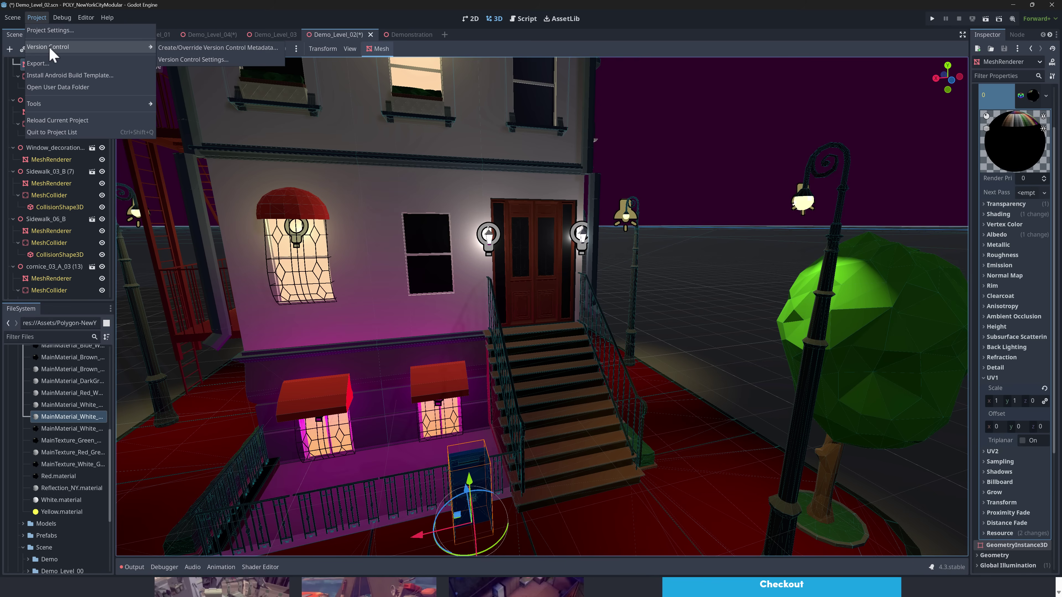
click(84, 550)
click(54, 453)
- Collapse Materials, browse the Models folder's glTF files, then fold Models and select Prefabs
key(Left)
key(Left)
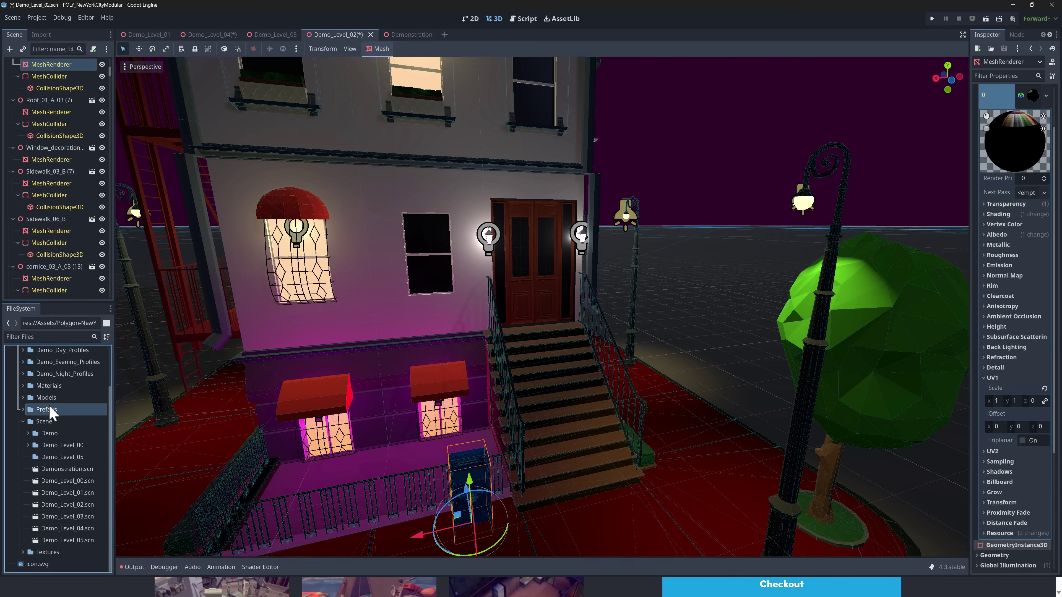
click(47, 396)
click(23, 397)
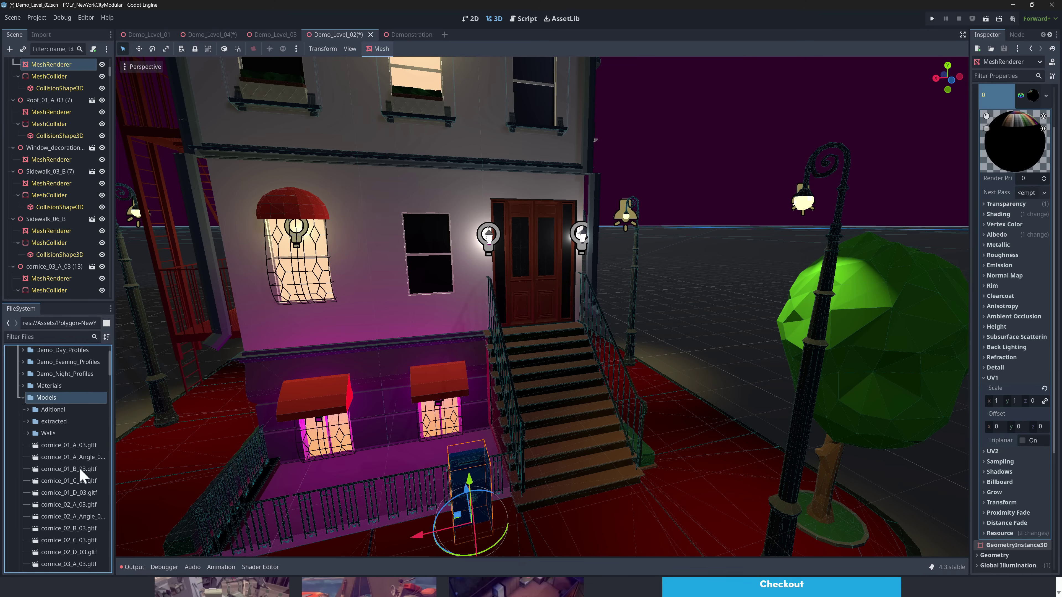
scroll(81, 462, down, 6)
scroll(81, 461, down, 8)
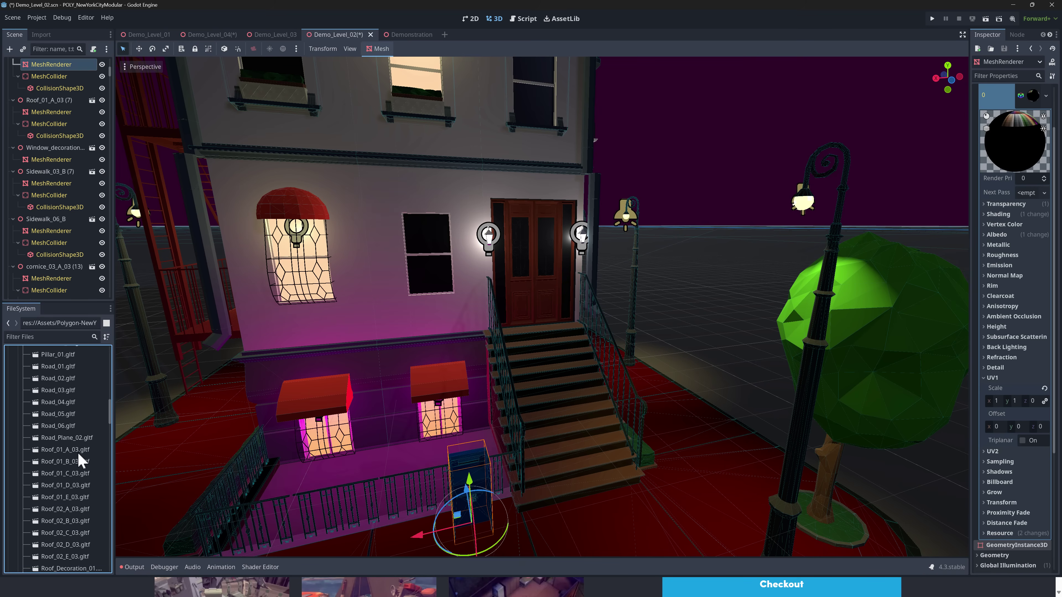
scroll(81, 461, up, 13)
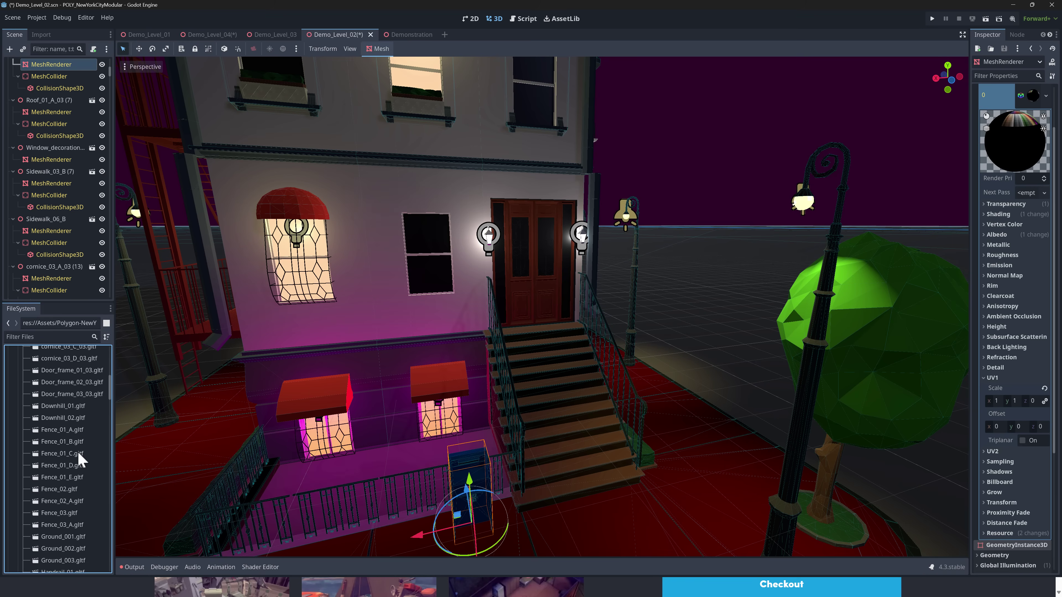
scroll(80, 460, up, 2)
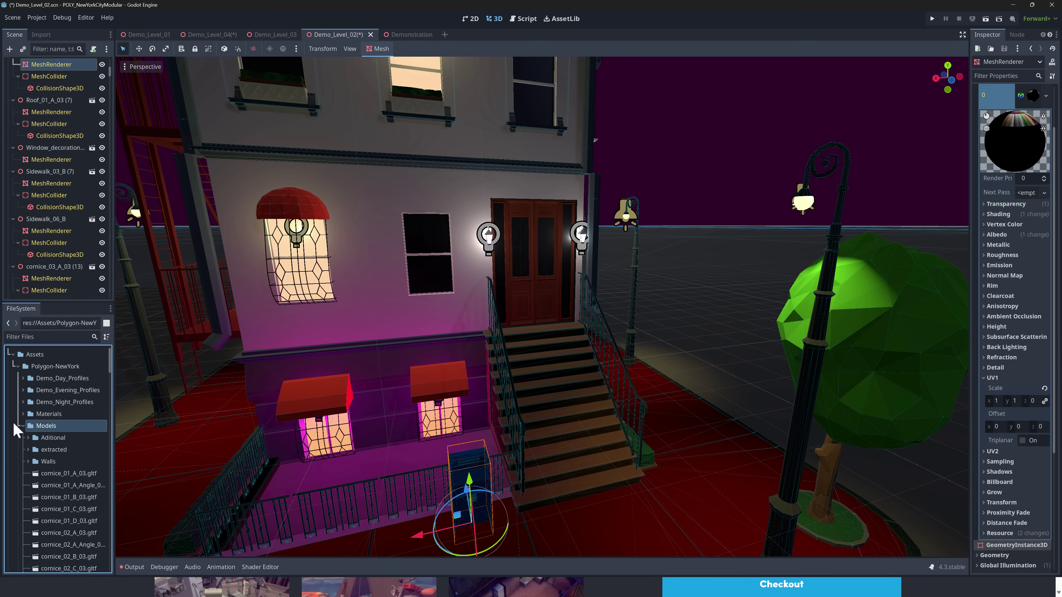
click(23, 426)
click(45, 438)
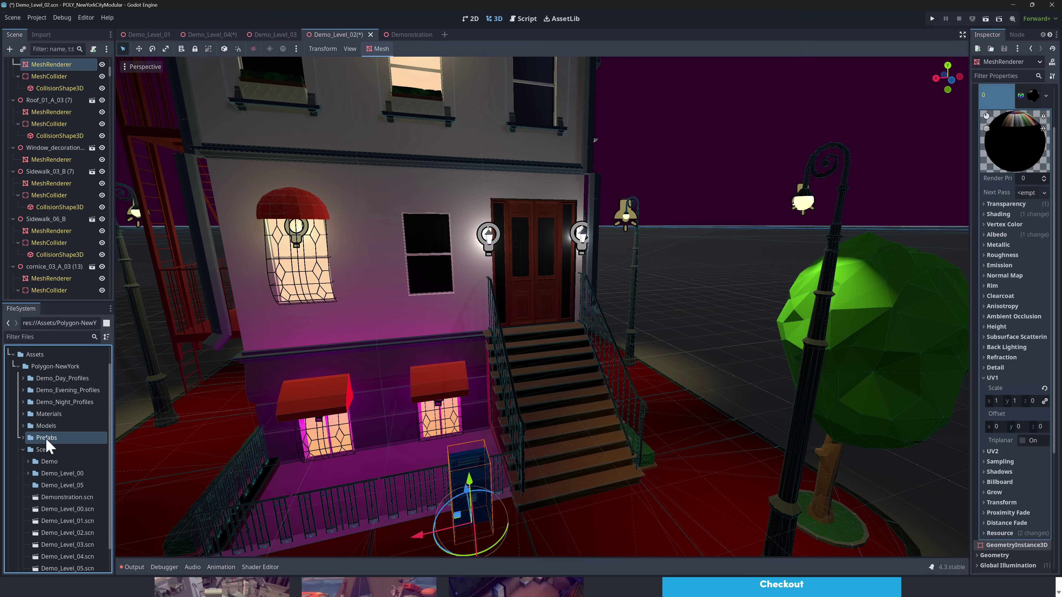
- Place cornice_02_D_03, Ground_003, Sidewalk_03_E_01 and Street_Decoration_022 prefabs around the front stairs
click(22, 437)
scroll(65, 452, down, 5)
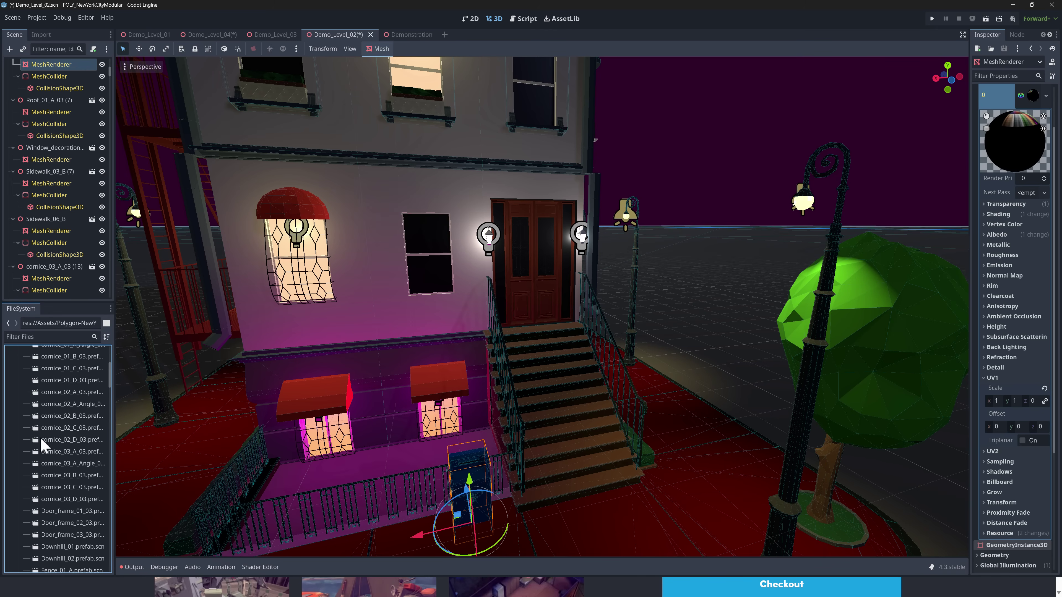
drag(48, 441, 520, 475)
scroll(76, 429, down, 3)
scroll(78, 434, down, 6)
drag(71, 363, 623, 371)
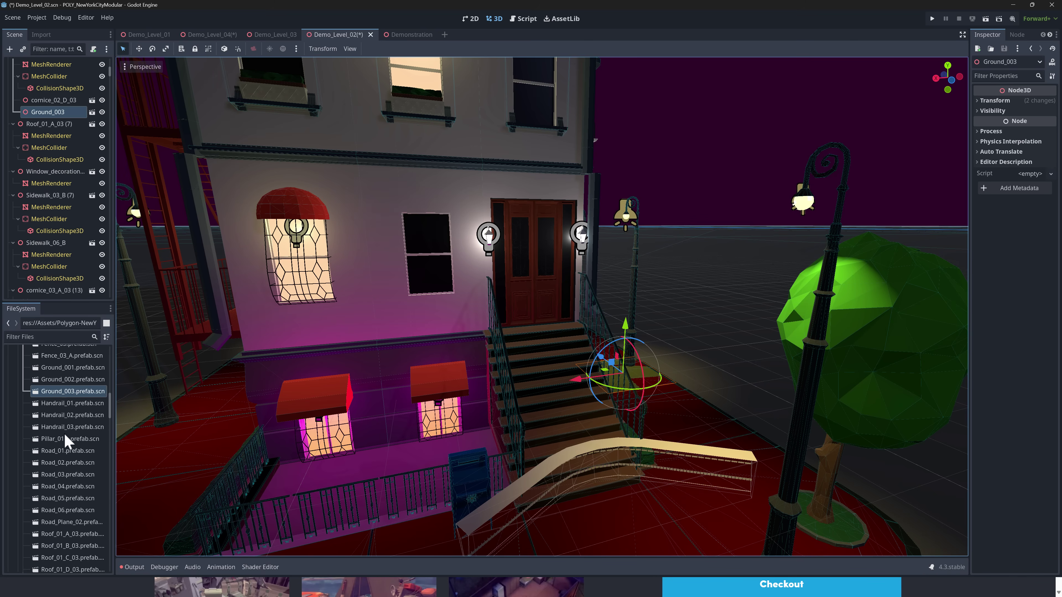
scroll(67, 442, down, 5)
scroll(71, 473, down, 4)
drag(71, 459, 800, 357)
scroll(46, 477, down, 6)
scroll(48, 473, down, 10)
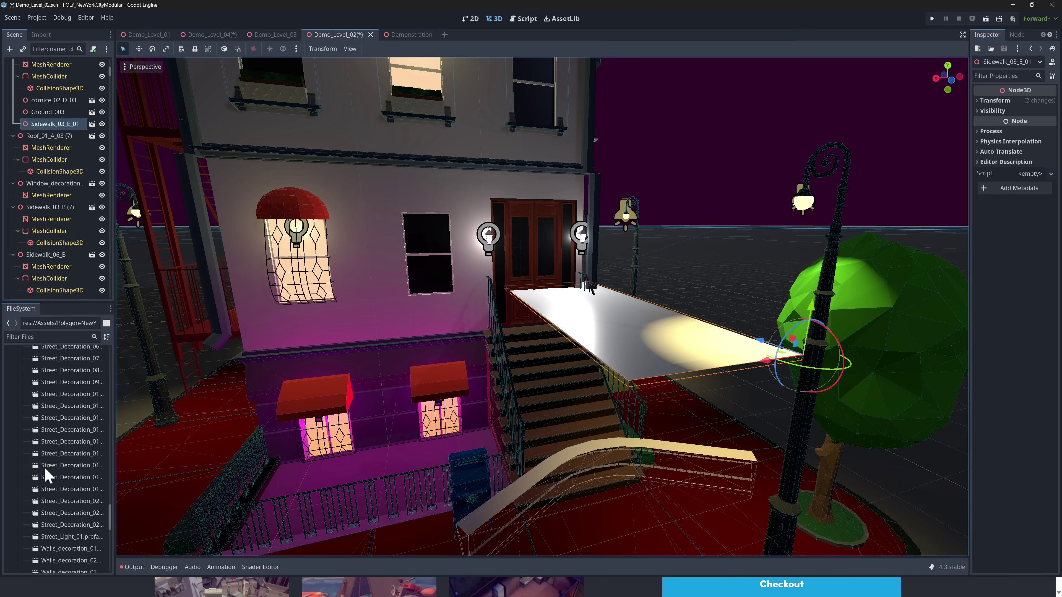
drag(51, 468, 585, 494)
scroll(74, 465, down, 10)
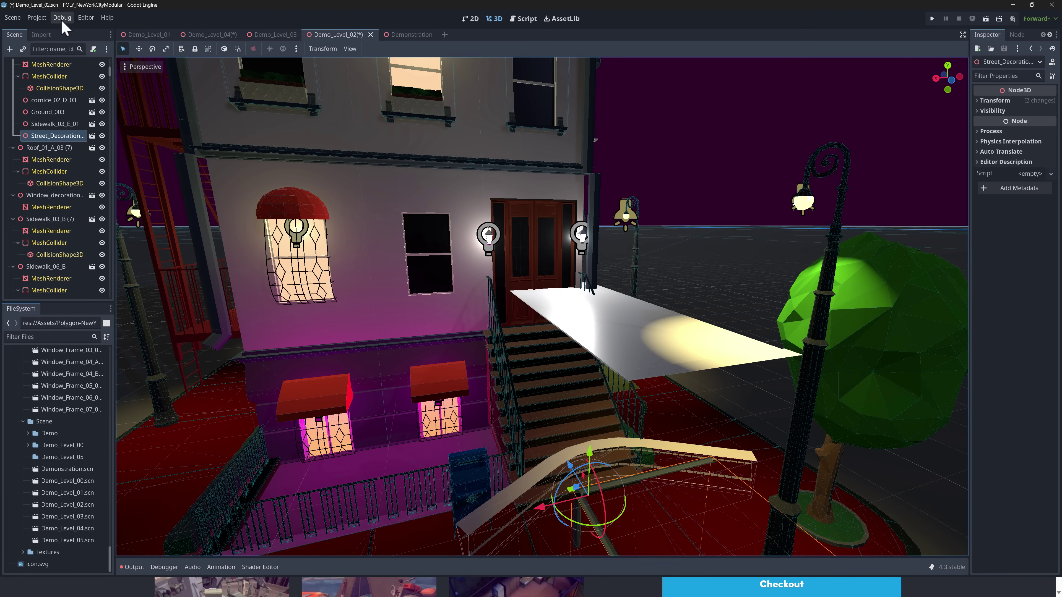
- Quit the New York project to the Project List without saving the scene changes
click(37, 17)
click(87, 135)
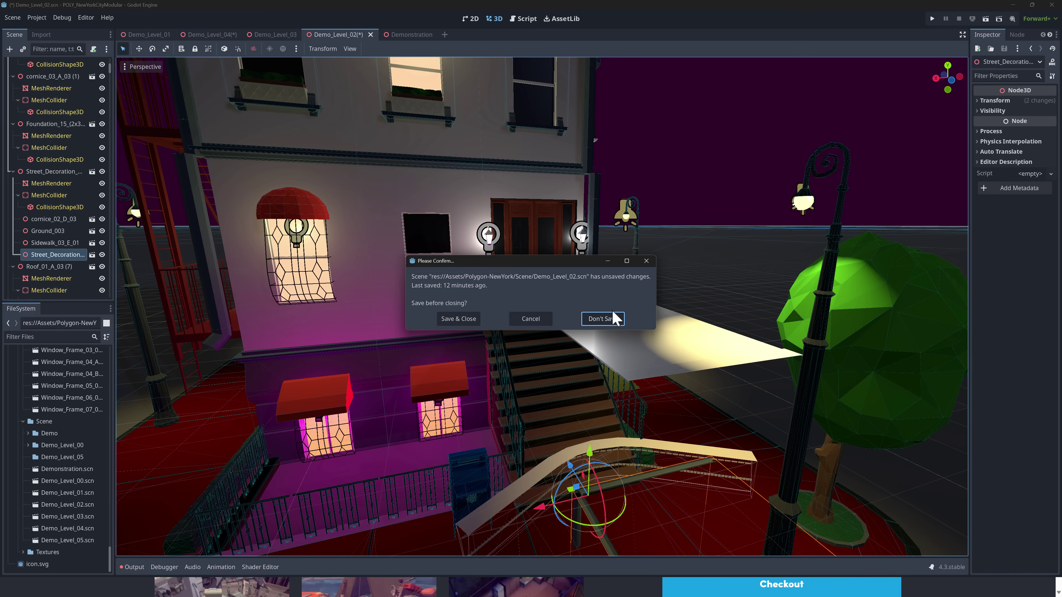
click(614, 319)
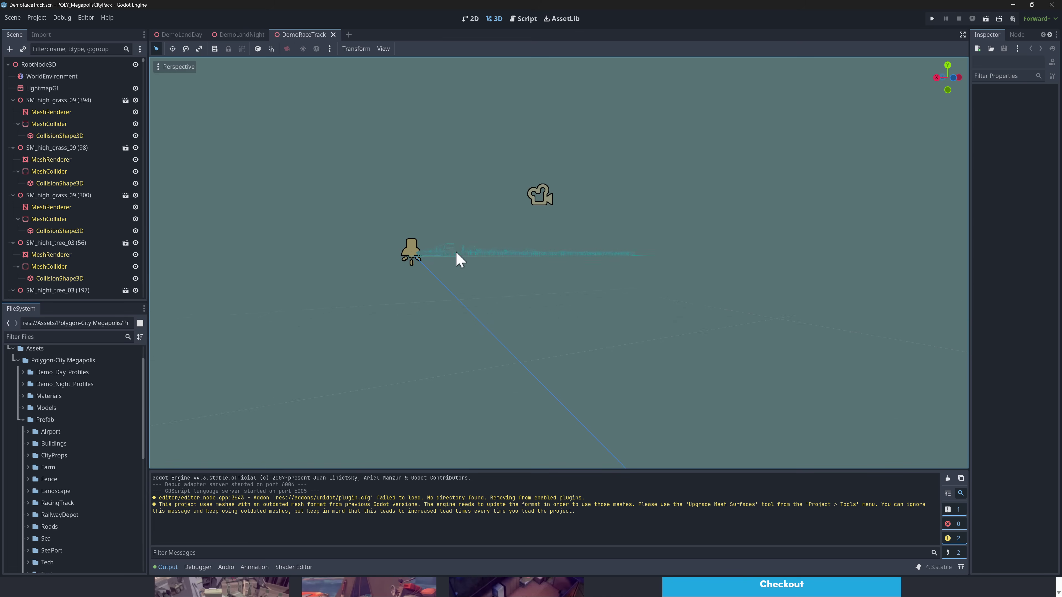
- Check a track mesh's transform, focus a tree, then zoom out and orbit over the whole circuit
click(456, 254)
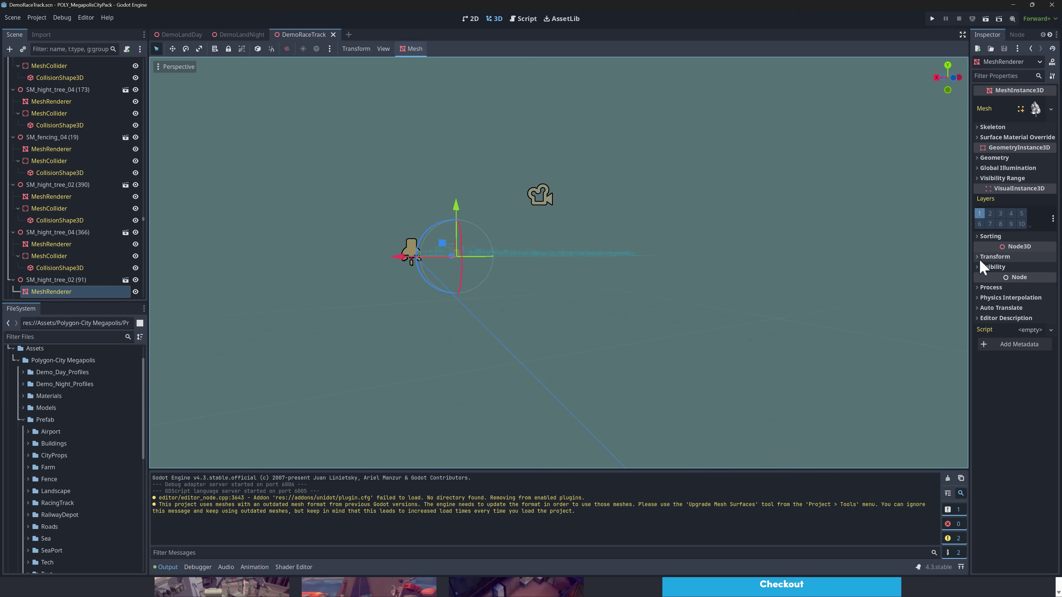
click(1012, 256)
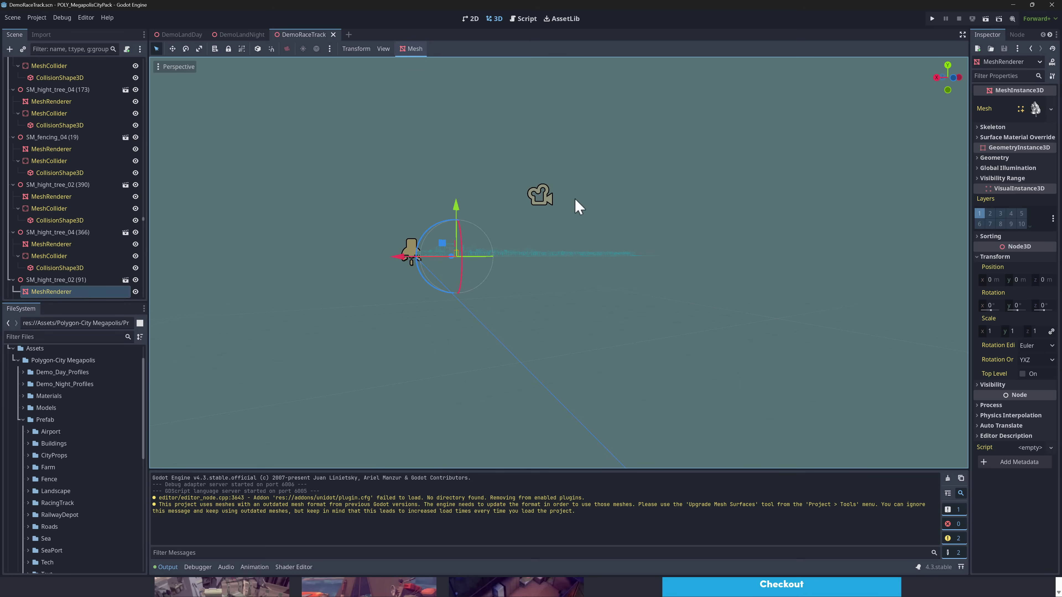
click(503, 252)
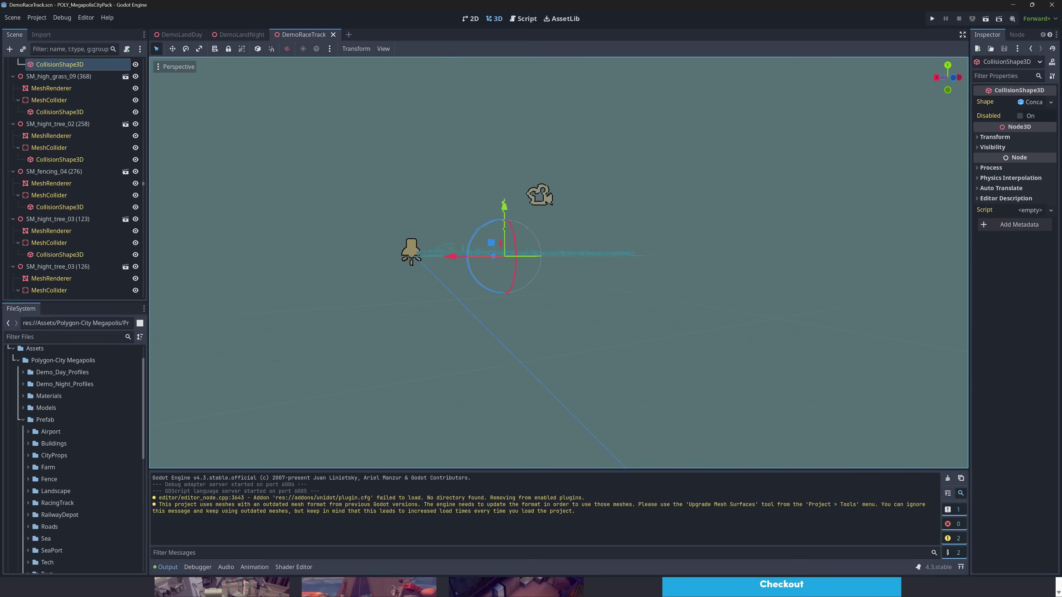
key(f)
middle_drag(633, 297, 945, 341)
scroll(633, 326, down, 10)
scroll(623, 335, up, 8)
middle_drag(558, 263, 617, 297)
click(555, 275)
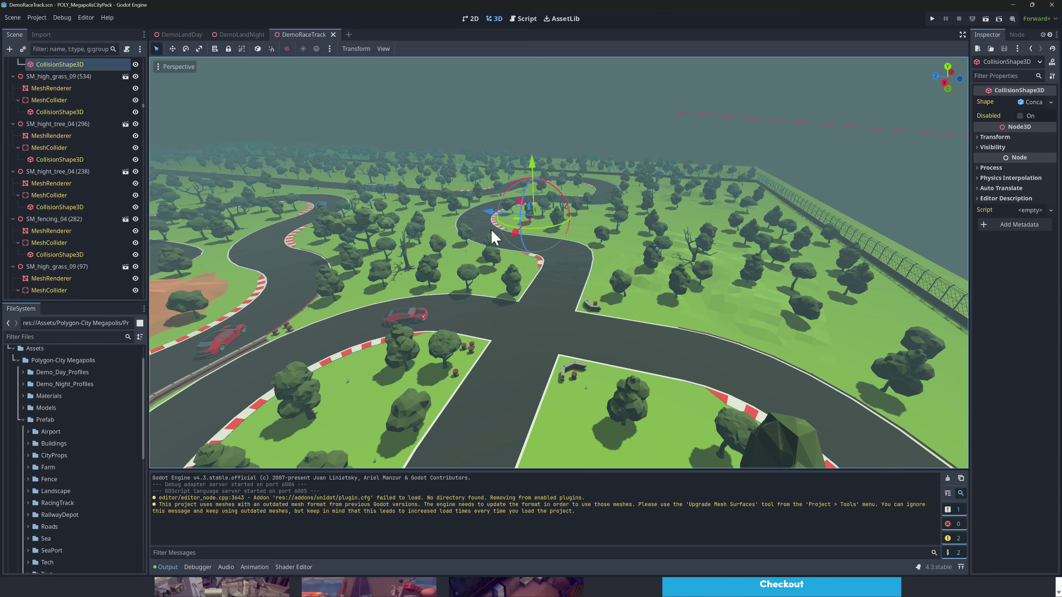
click(476, 220)
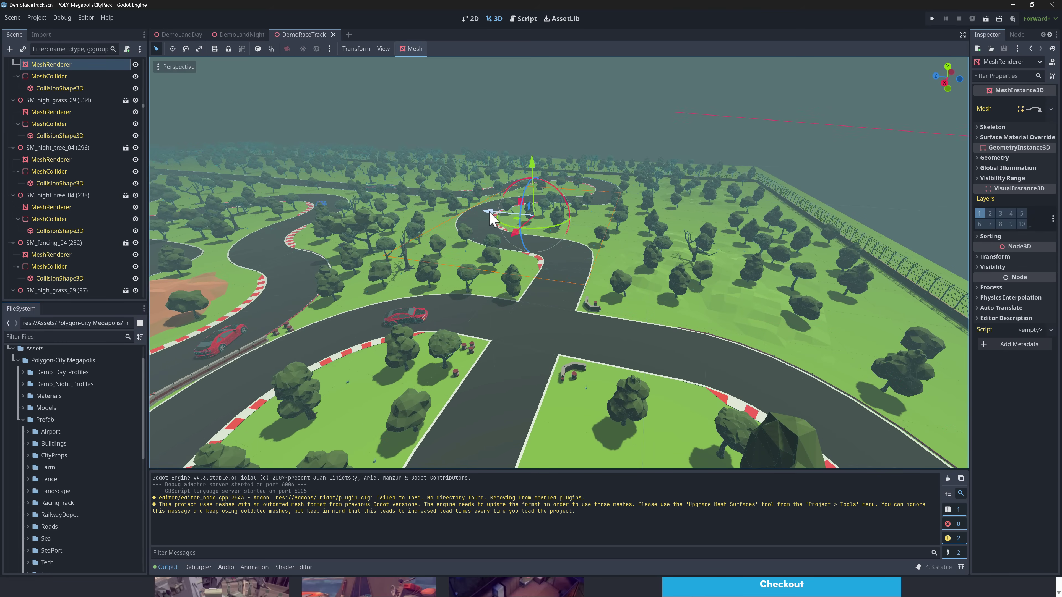
mouse_move(490, 213)
mouse_down()
mouse_move(469, 209)
mouse_move(477, 203)
mouse_up()
key(ctrl+z)
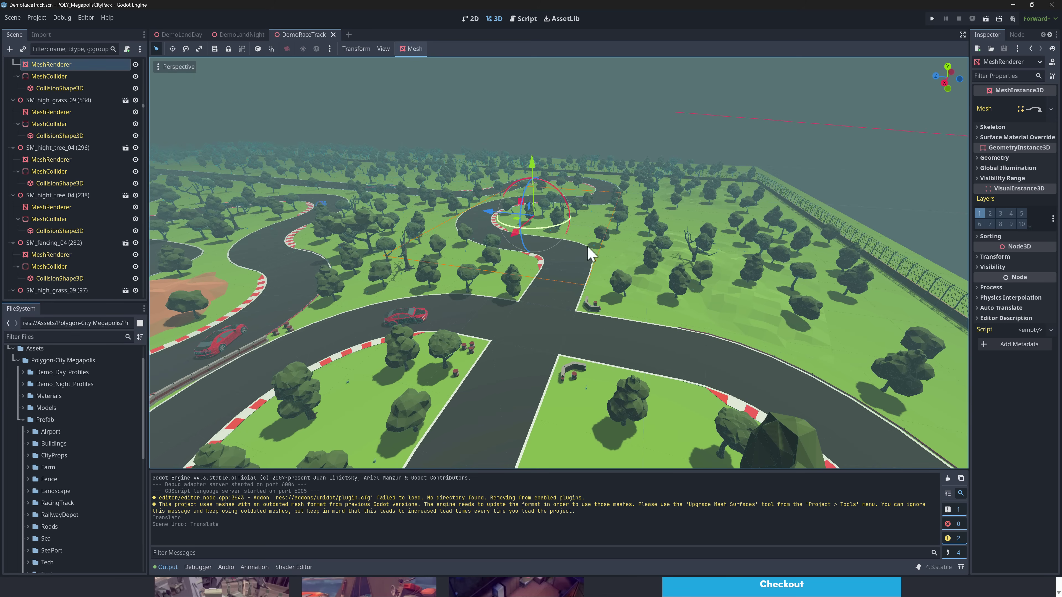
right_drag(418, 318, 252, 217)
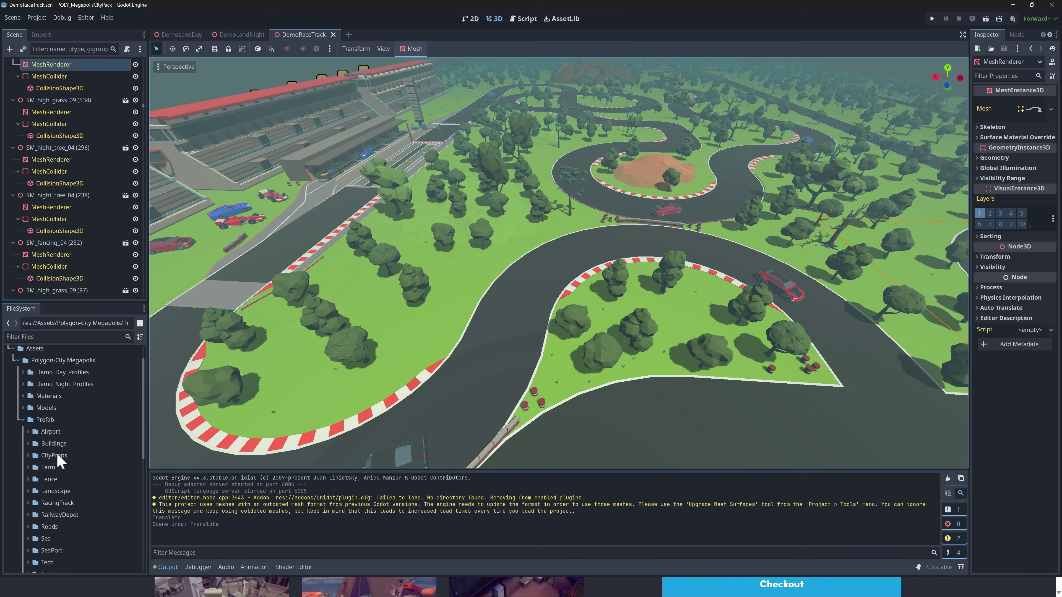
scroll(58, 461, down, 3)
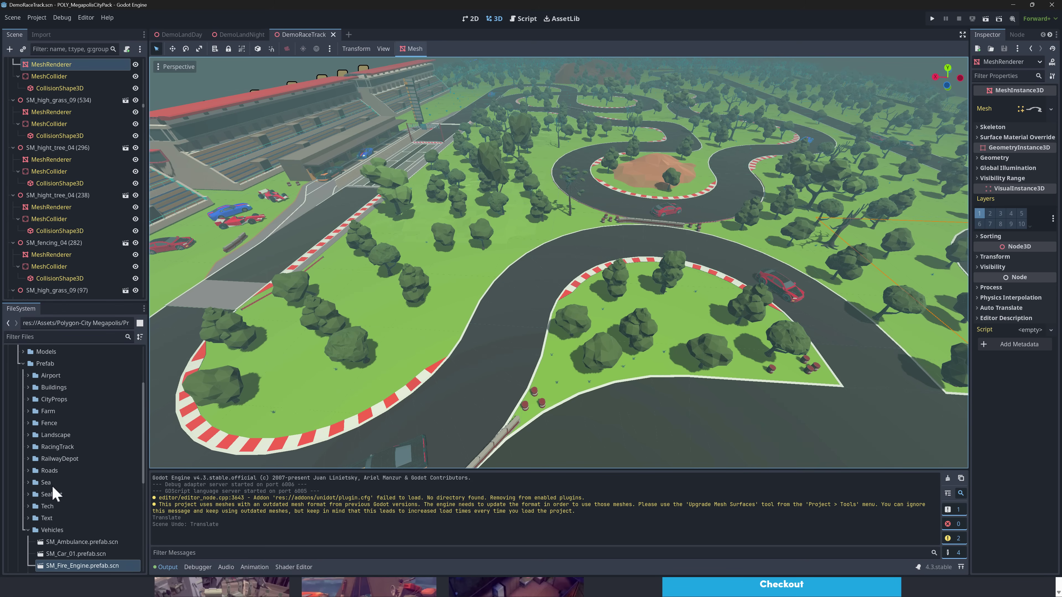
- Drop SM_Ambulance, SM_Police_Car, SM_Midi_Car_01 and SM_Car_01 prefabs onto the race track road
scroll(58, 531, down, 7)
drag(79, 401, 481, 351)
drag(79, 461, 437, 412)
drag(80, 436, 504, 337)
drag(79, 412, 545, 407)
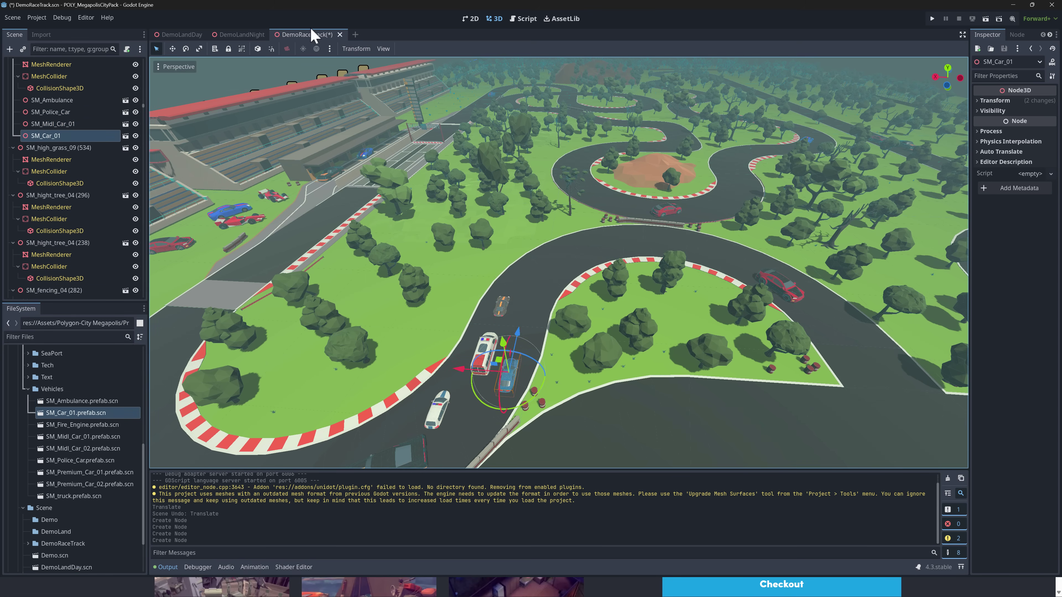
mouse_move(169, 44)
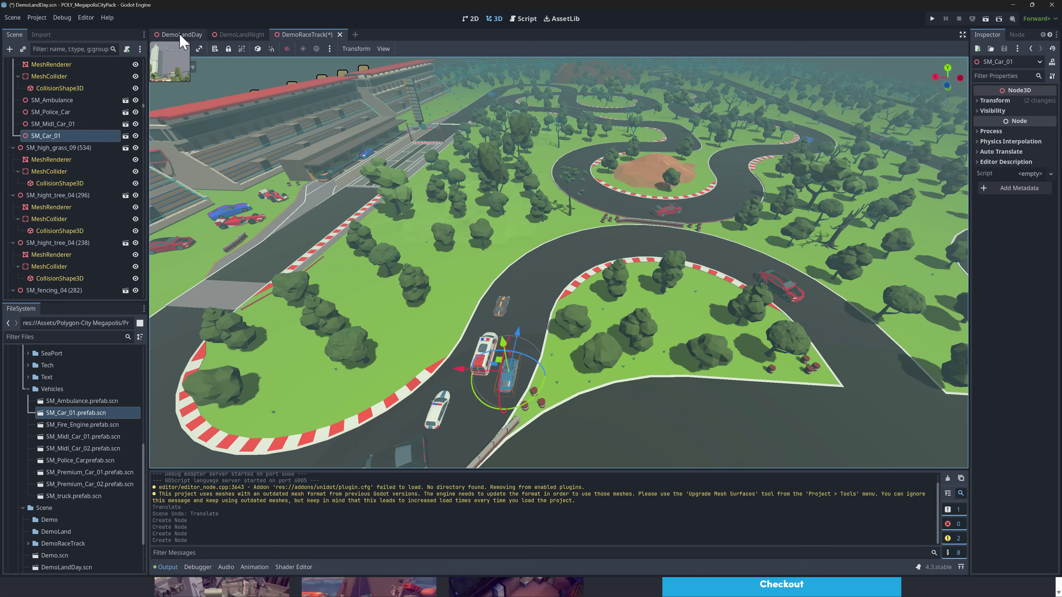
- Switch to the DemoLandDay scene tab and collapse the Output panel
click(181, 37)
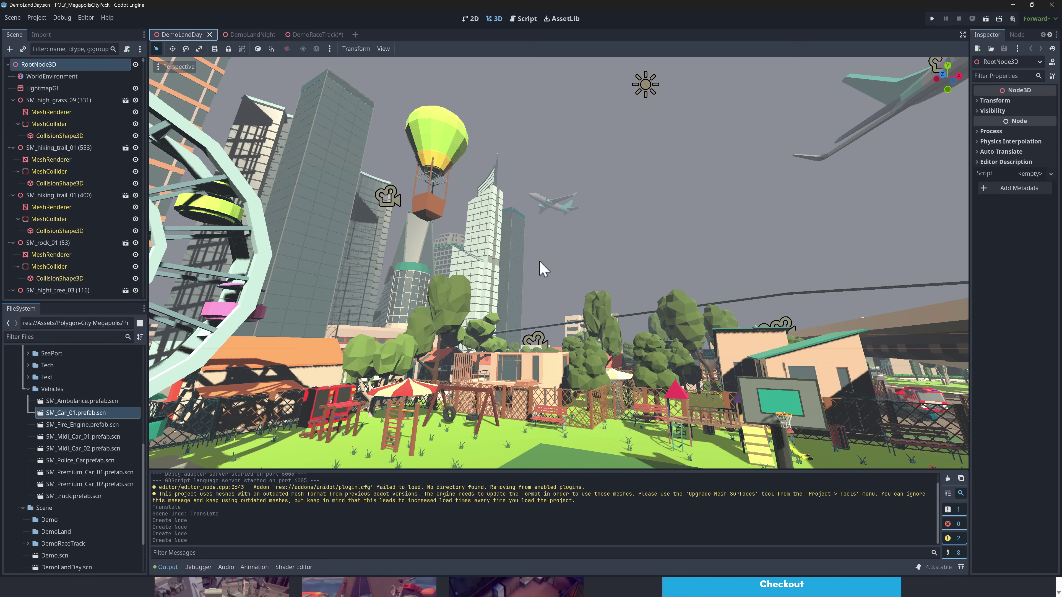
click(168, 568)
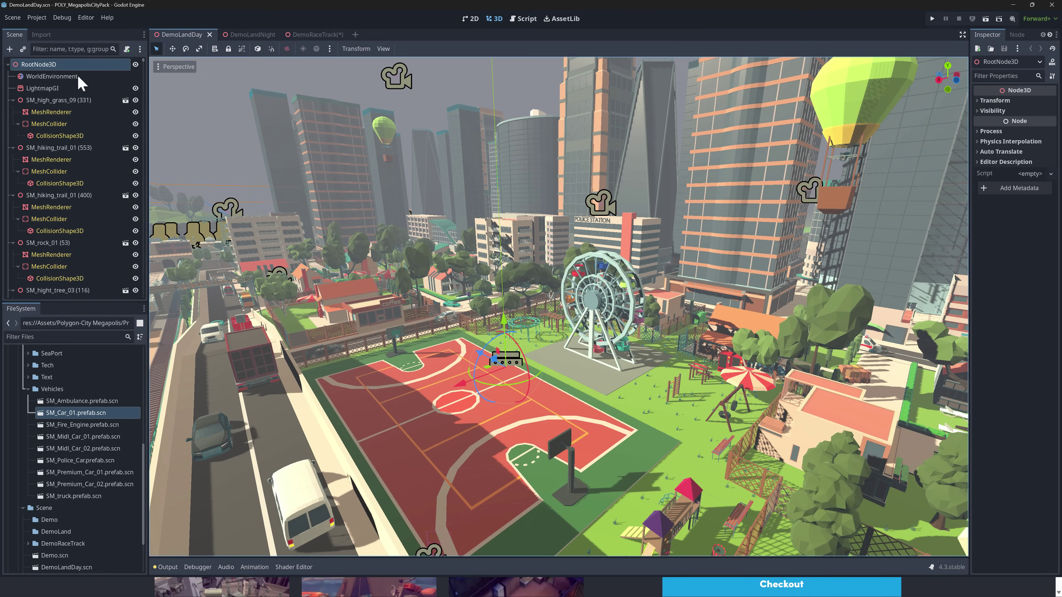
- Select the WorldEnvironment node and enable SDFGI global illumination
click(79, 77)
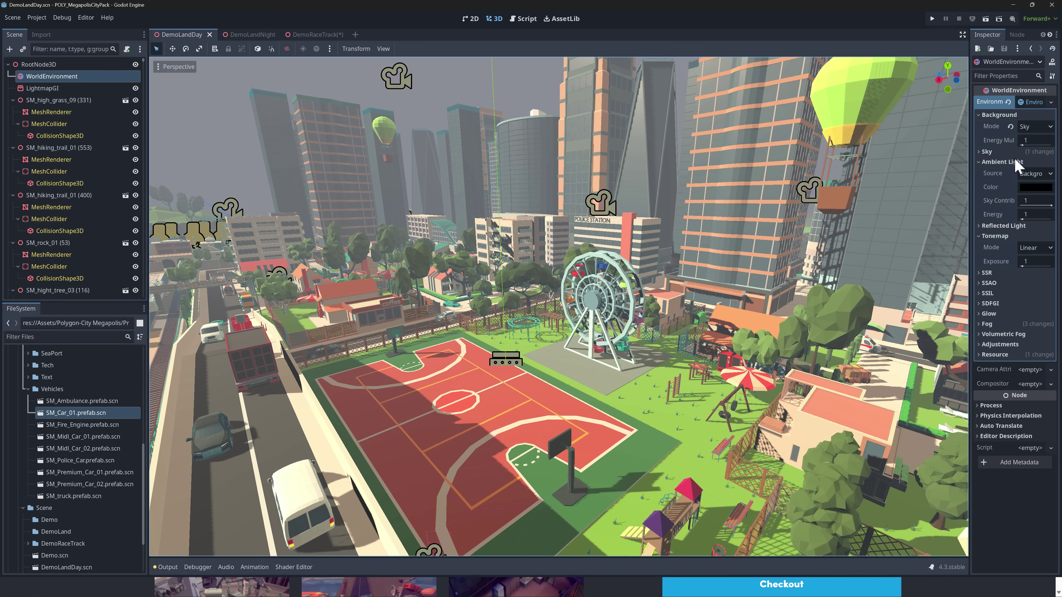
click(989, 303)
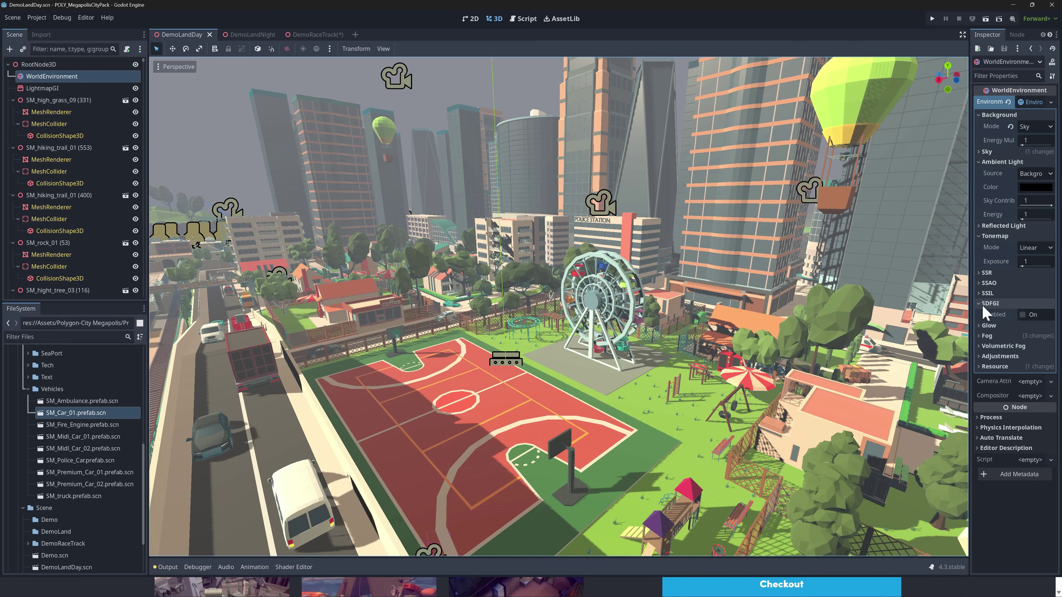
click(1023, 314)
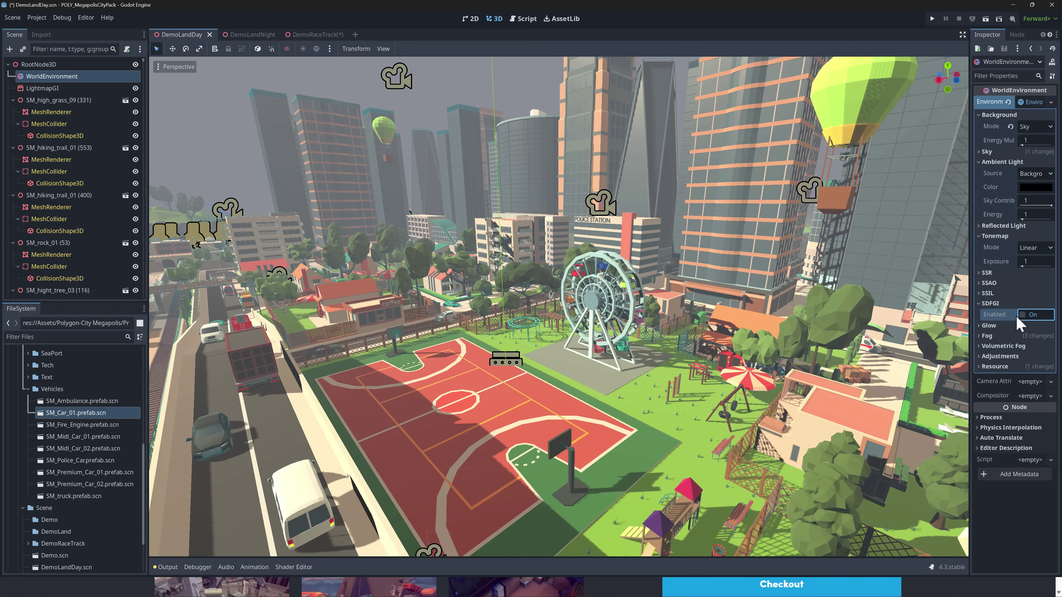
click(1024, 321)
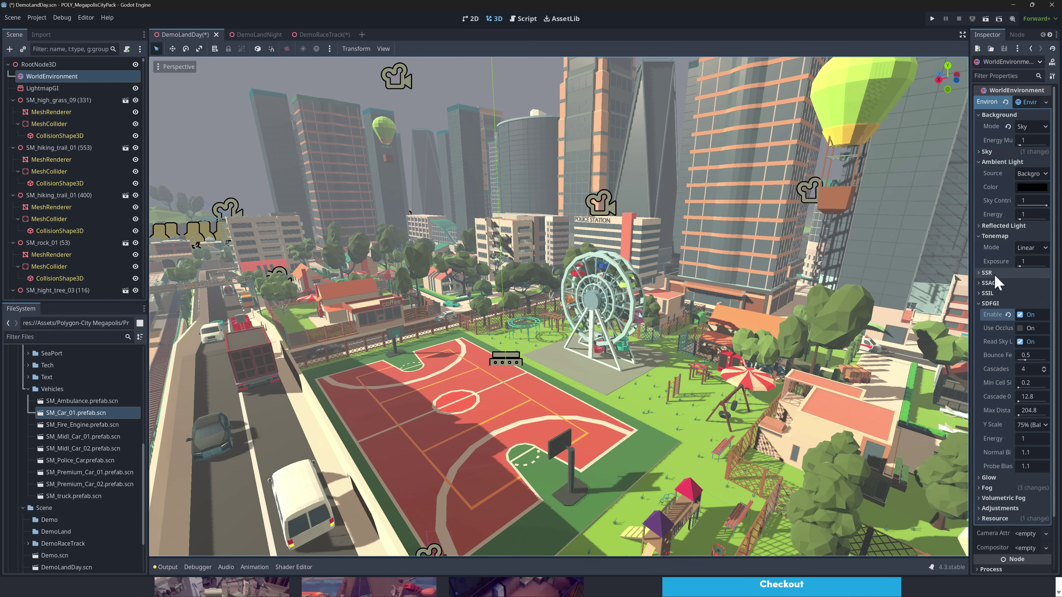
- Set the tonemap mode to ACES with exposure 0.8, then fly toward the Ferris wheel
click(1031, 250)
click(1033, 284)
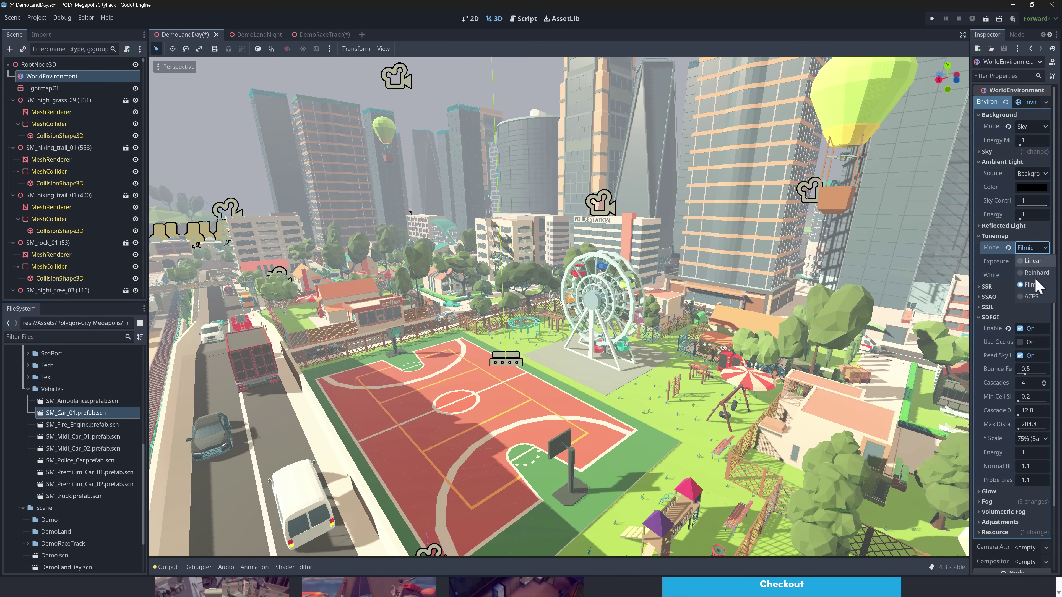
click(1033, 297)
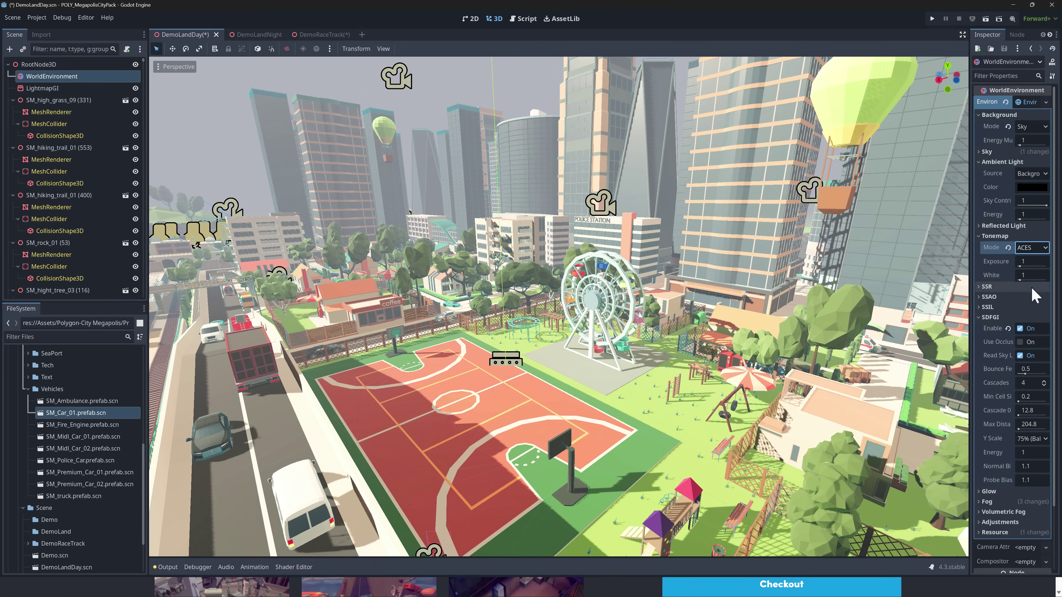
click(1024, 261)
text(0.8)
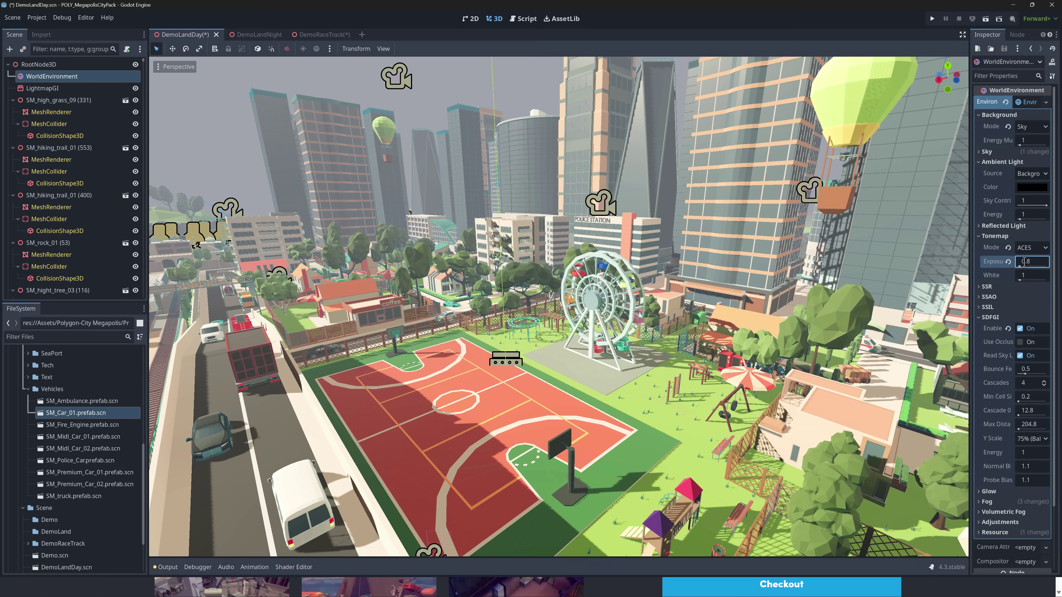
key(w)
right_drag(922, 374, 904, 372)
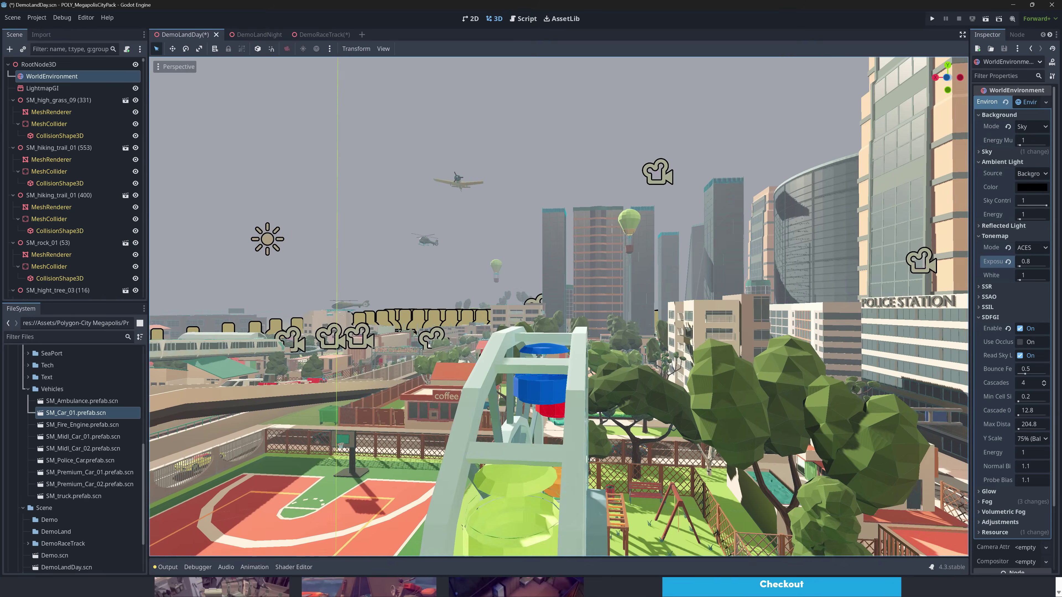
right_drag(905, 372, 898, 380)
scroll(47, 431, up, 4)
scroll(47, 430, down, 5)
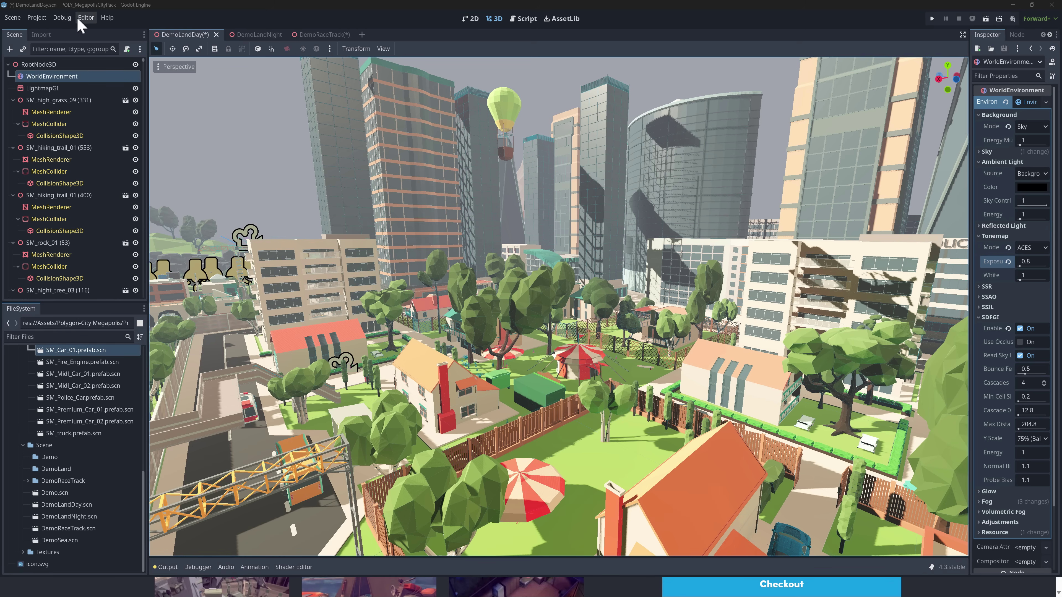
- Quit to the Project List, choosing Don't Save for both DemoLandDay and DemoRaceTrack
click(37, 18)
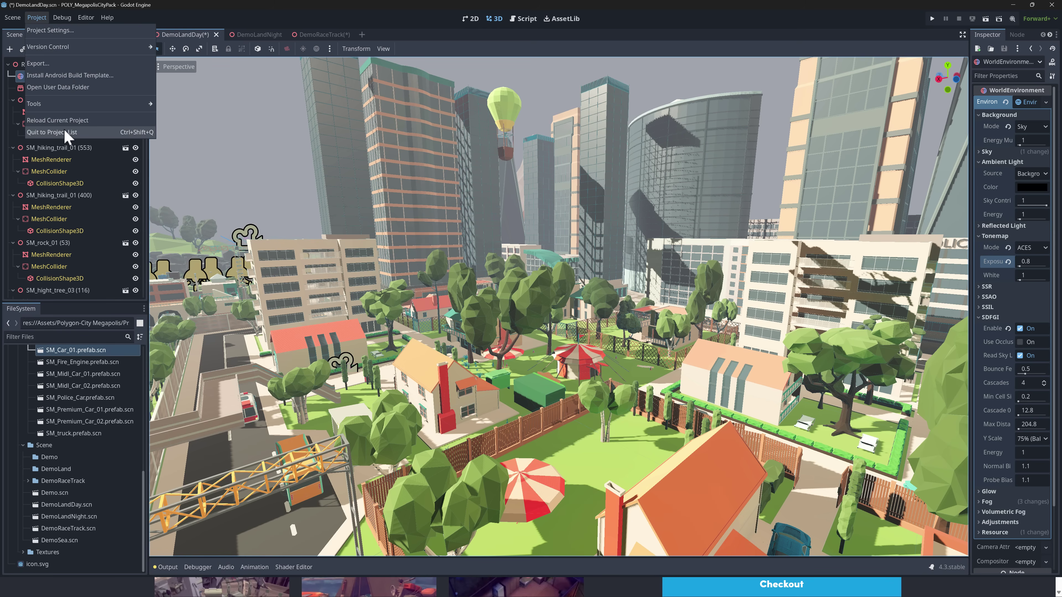
click(67, 132)
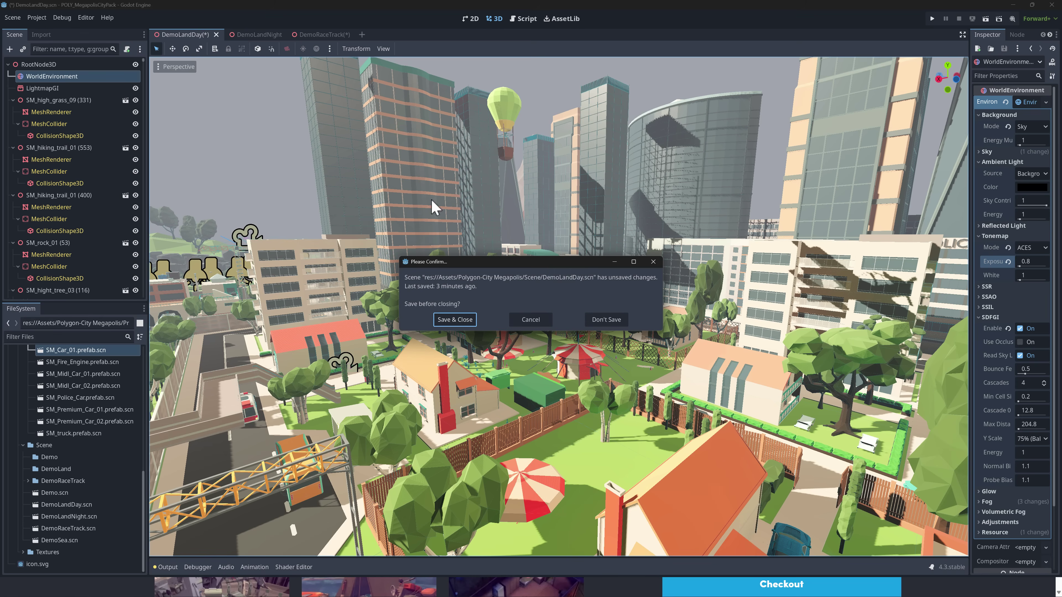
click(605, 319)
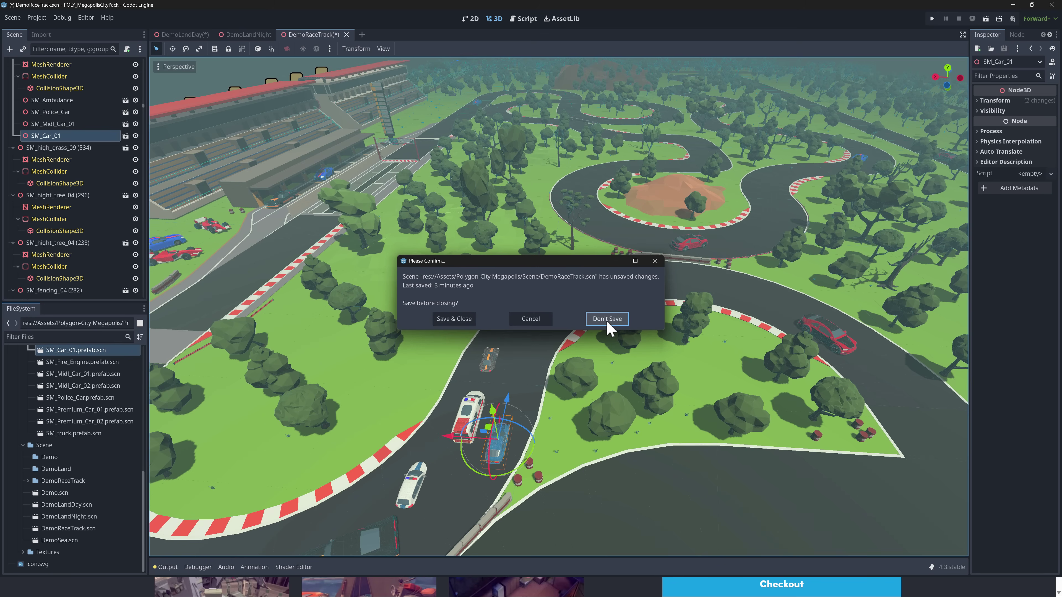
click(607, 322)
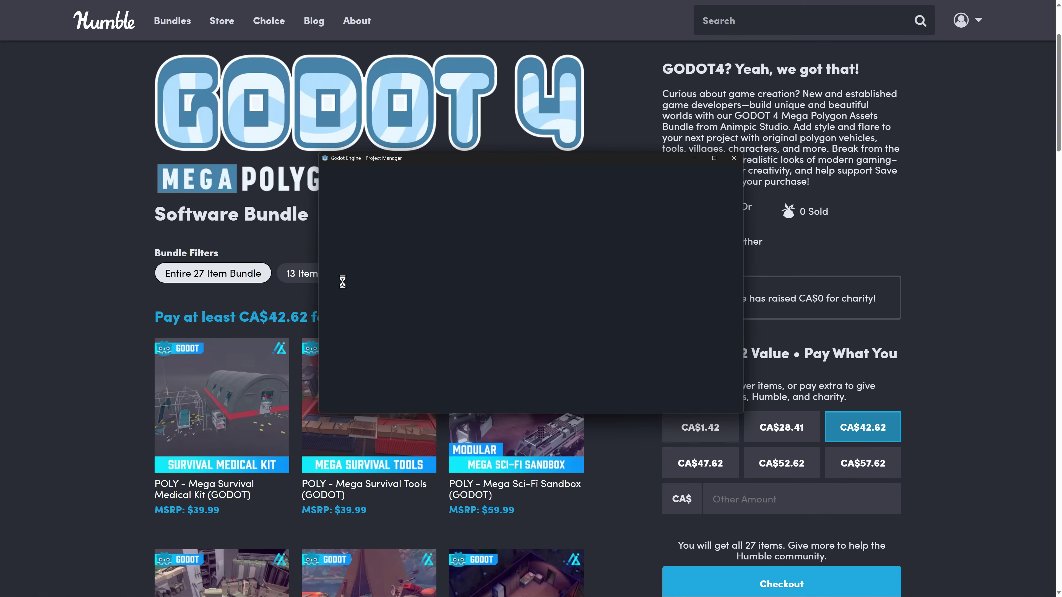
- Open POLY_MegaWeaponsKit and pull the camera back over the Demo scene's weapon tables
double_click(435, 273)
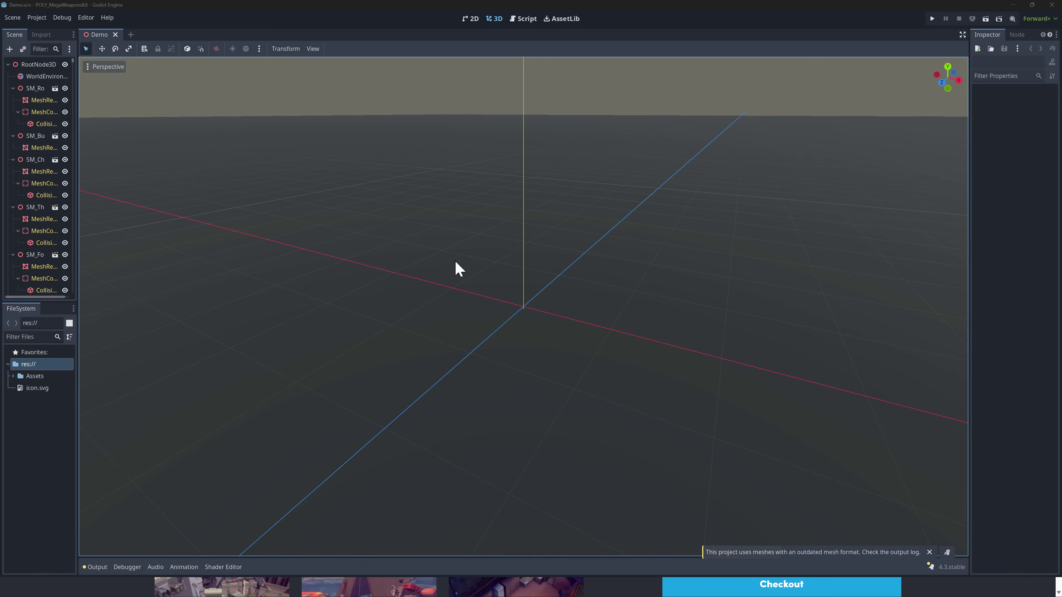
right_drag(456, 268, 456, 268)
- Expand Assets > Models, widen the FileSystem dock and open the Prefabs folder
right_drag(172, 279, 173, 279)
click(13, 376)
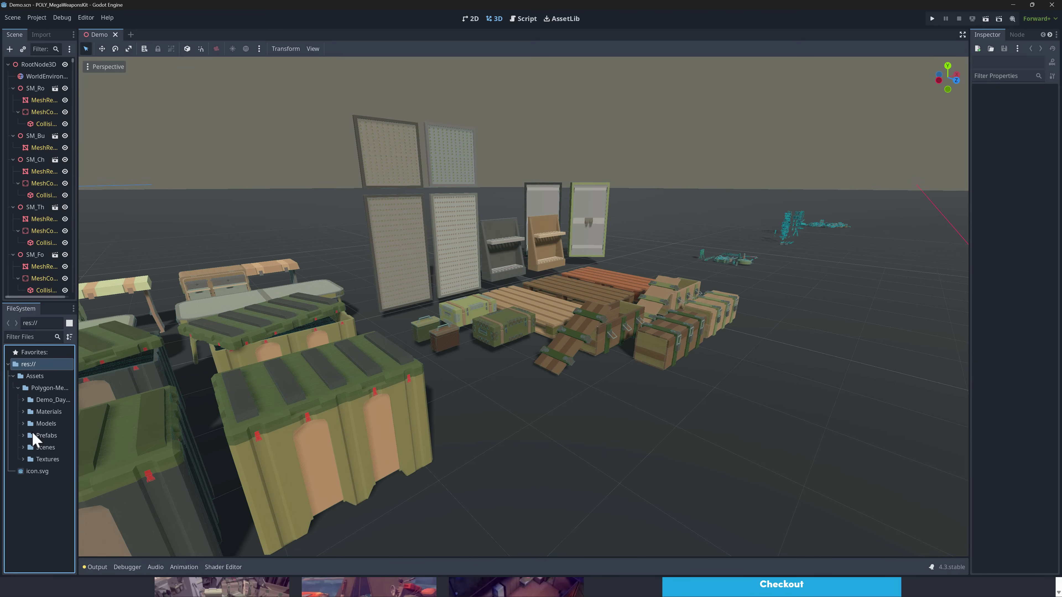
click(31, 425)
click(24, 423)
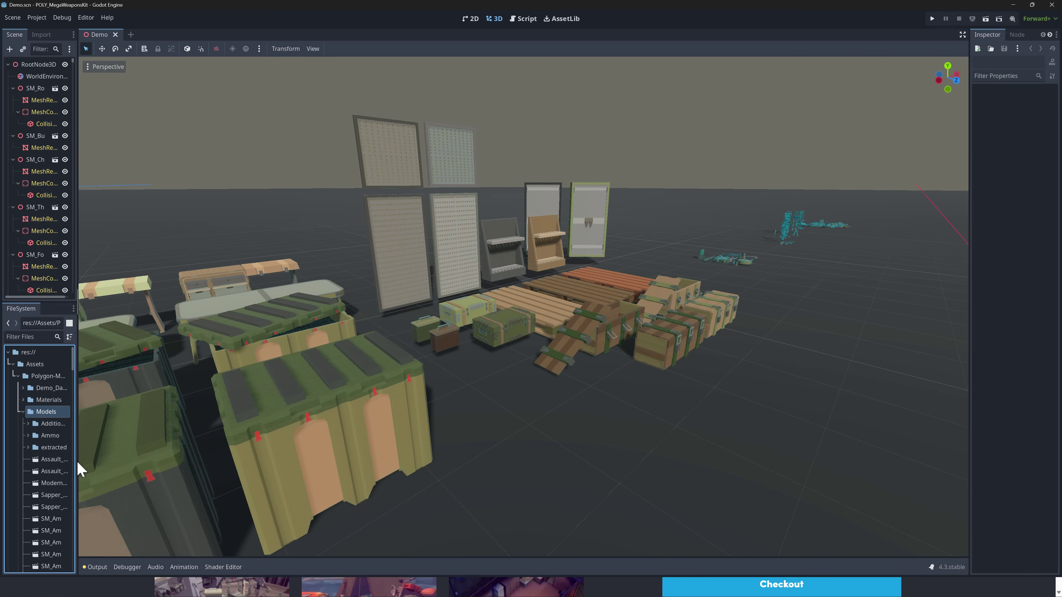
drag(78, 463, 215, 460)
scroll(142, 469, down, 15)
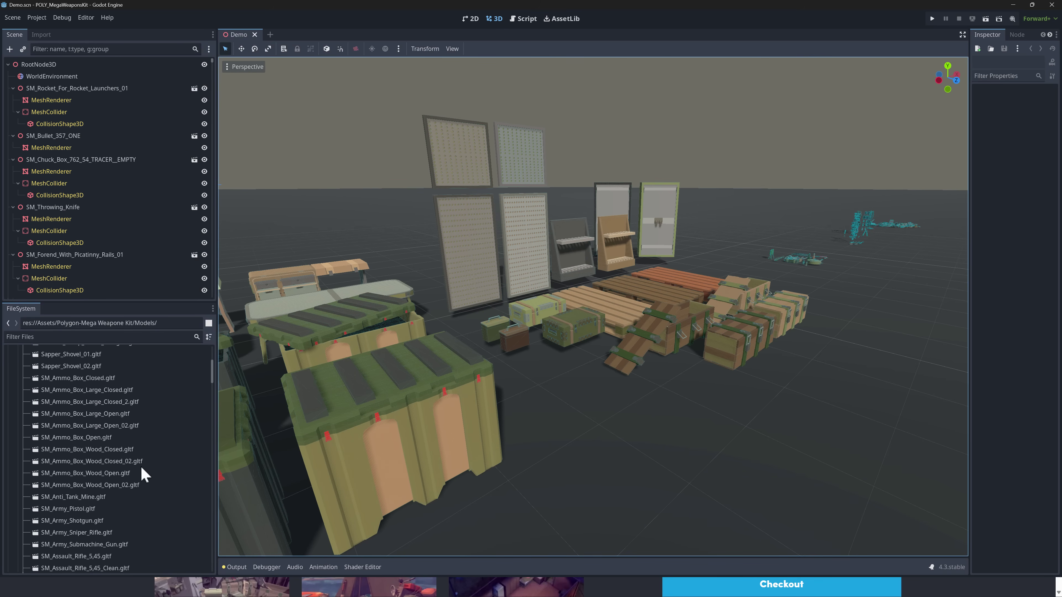
scroll(140, 465, down, 20)
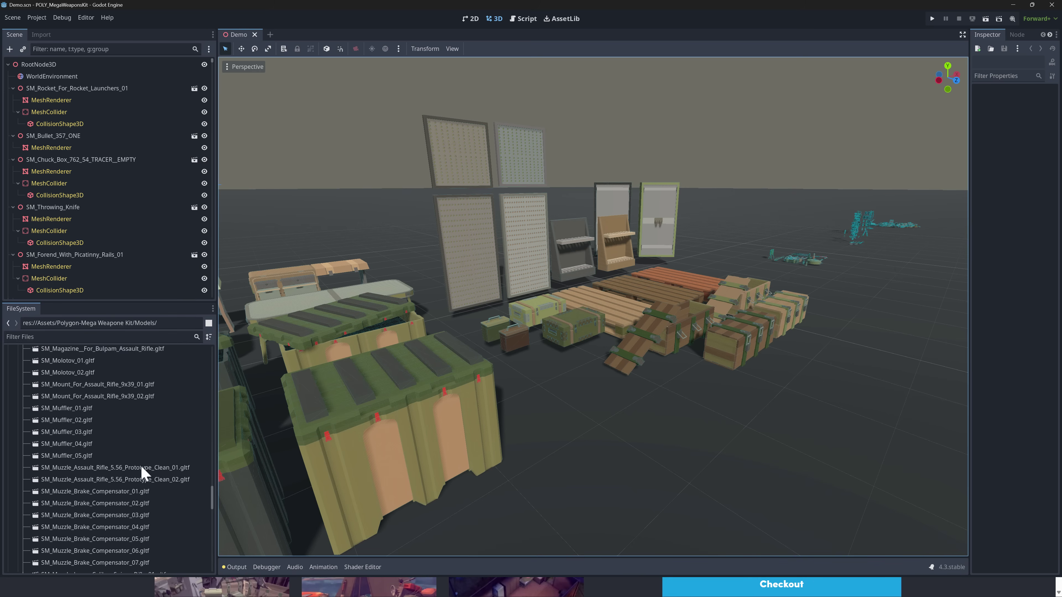
click(47, 529)
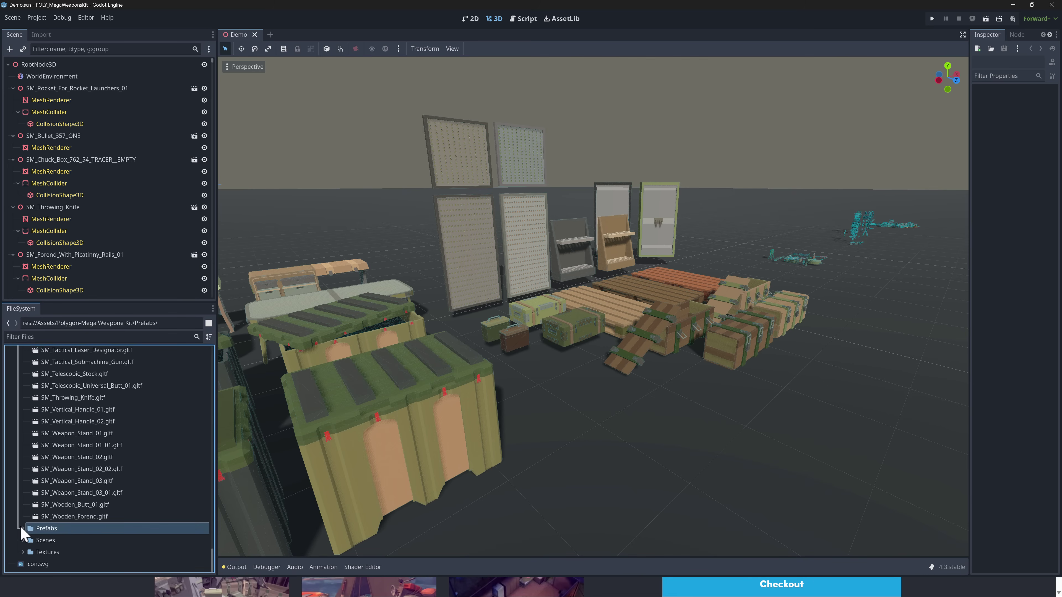
scroll(135, 495, down, 5)
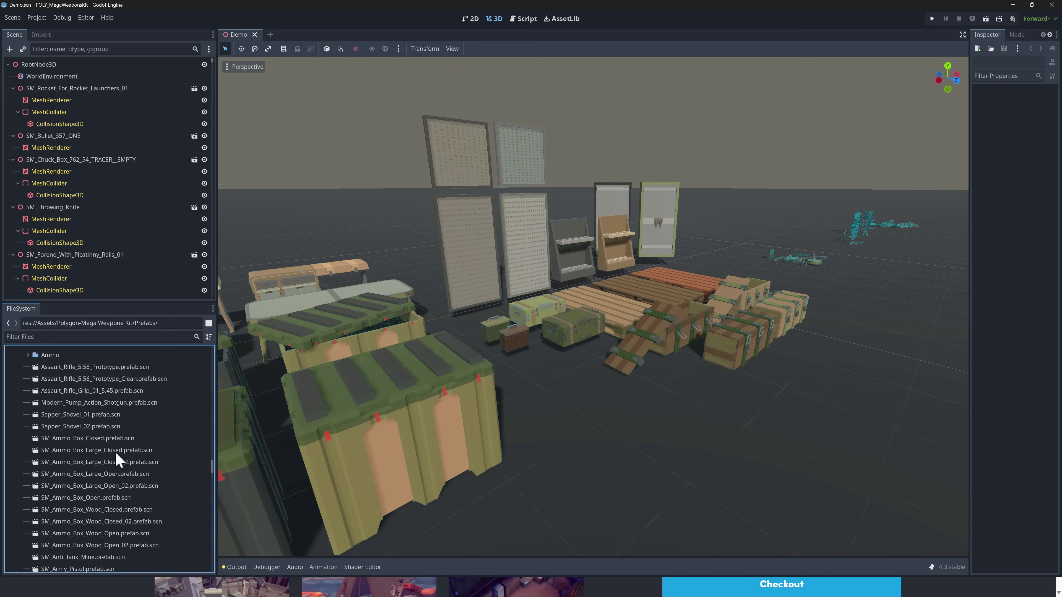
- Place the SM_Ammo_Box_Large_Closed and SM_Assault_Rifle_5,56_Clean prefabs in the scene
drag(114, 452, 670, 471)
scroll(97, 502, down, 6)
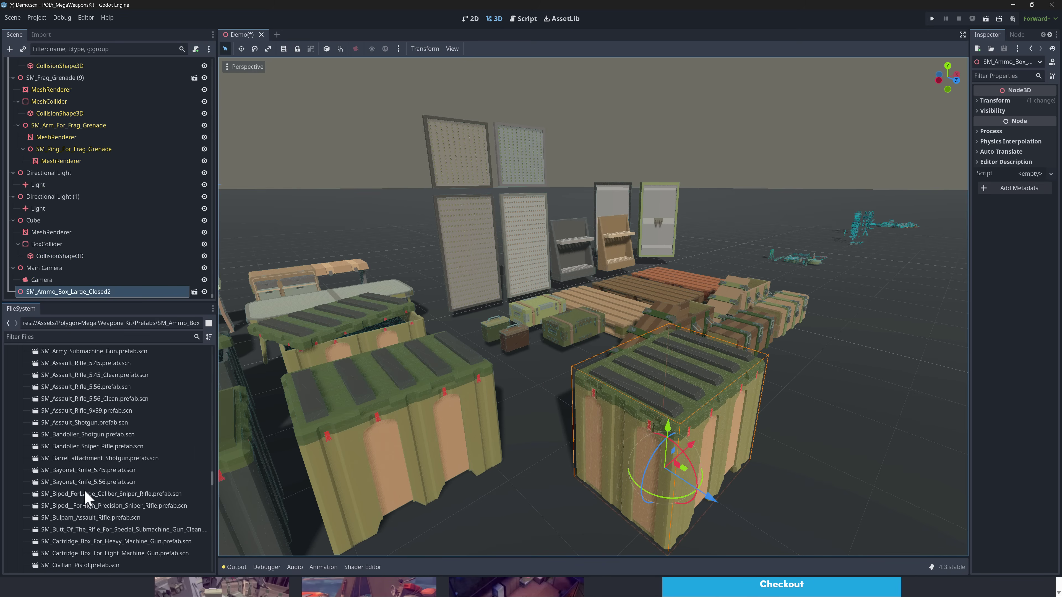
drag(86, 402, 836, 438)
drag(863, 477, 864, 477)
scroll(777, 452, up, 5)
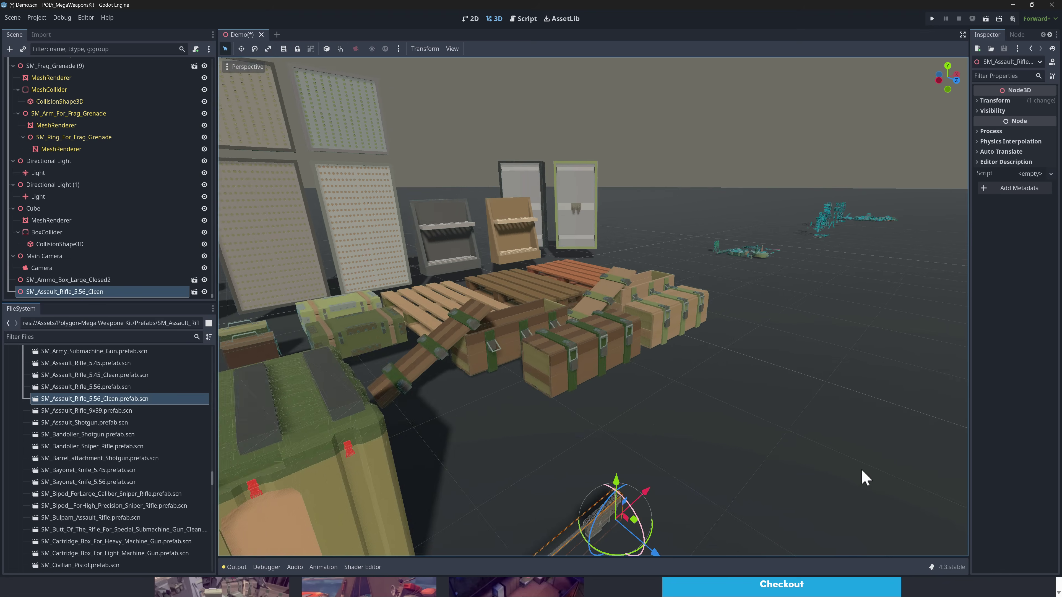
click(691, 427)
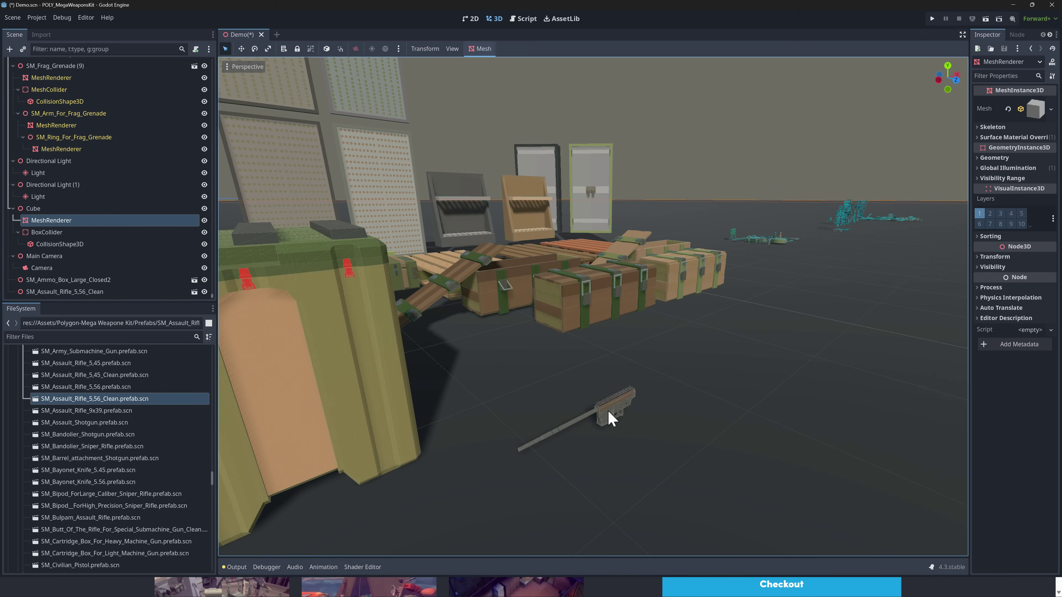
- Drop the empty sniper-rifle magazine prefab on the floor beside the rifle
scroll(96, 477, down, 10)
scroll(95, 477, down, 5)
drag(87, 474, 687, 433)
drag(613, 497, 687, 433)
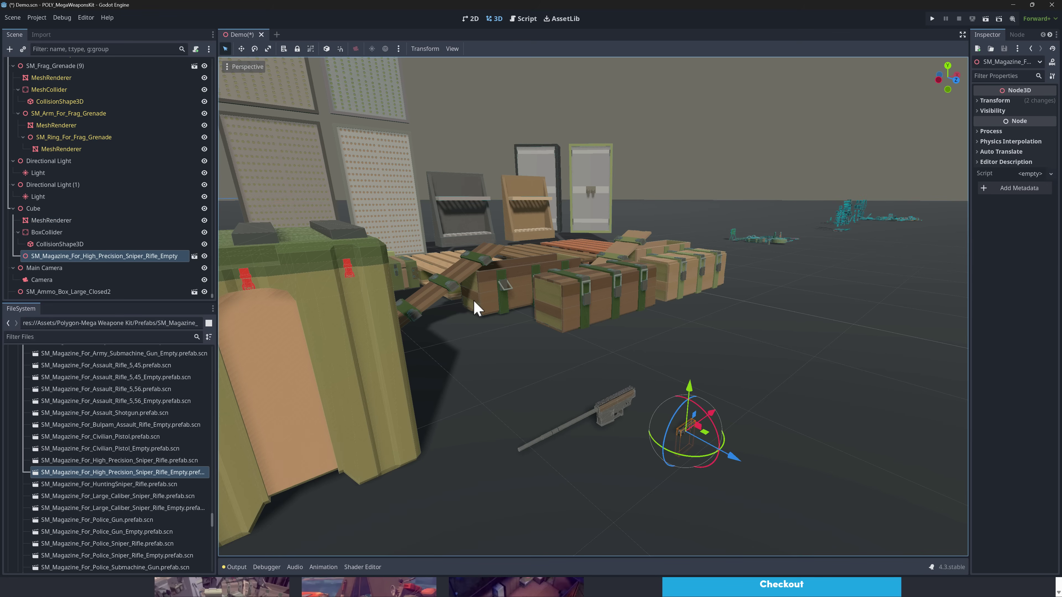
right_drag(554, 289, 619, 293)
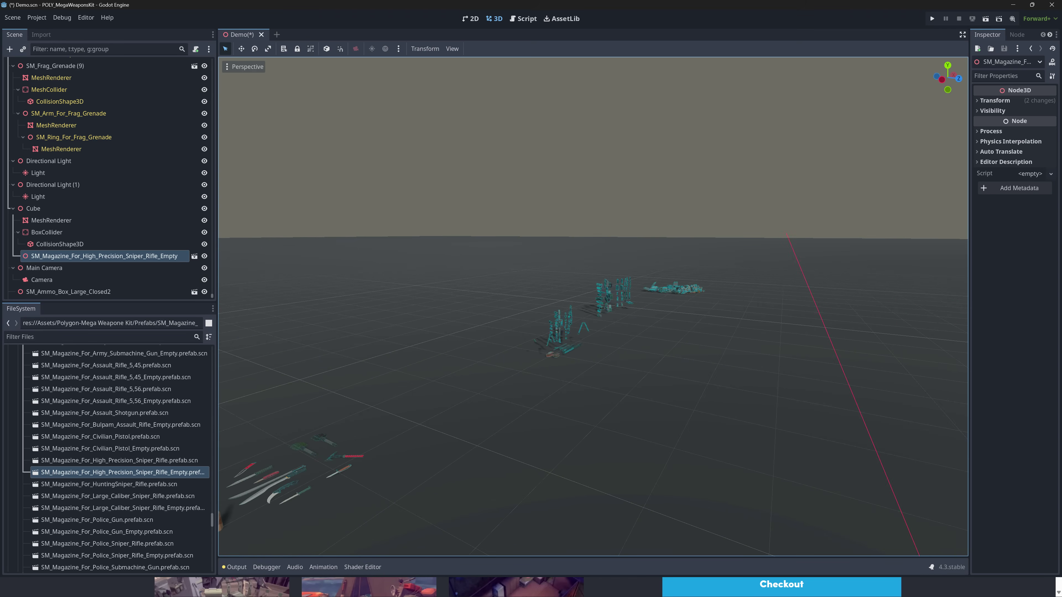
- Sort the extracted packs by name and browse POLY_MegapolisCityPack's Textures and Materials folders
key(alt+Tab)
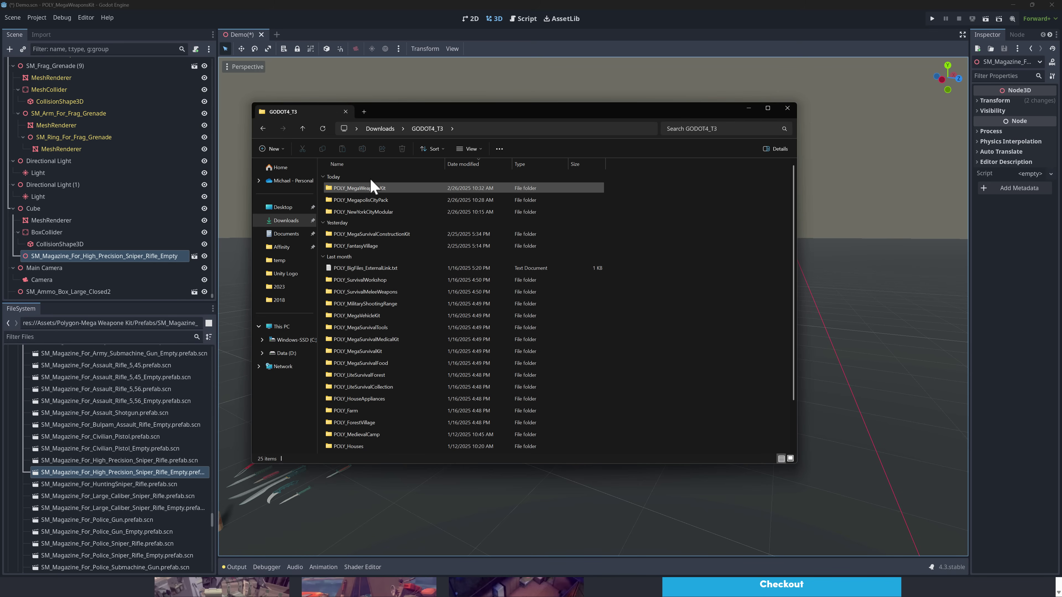
click(371, 163)
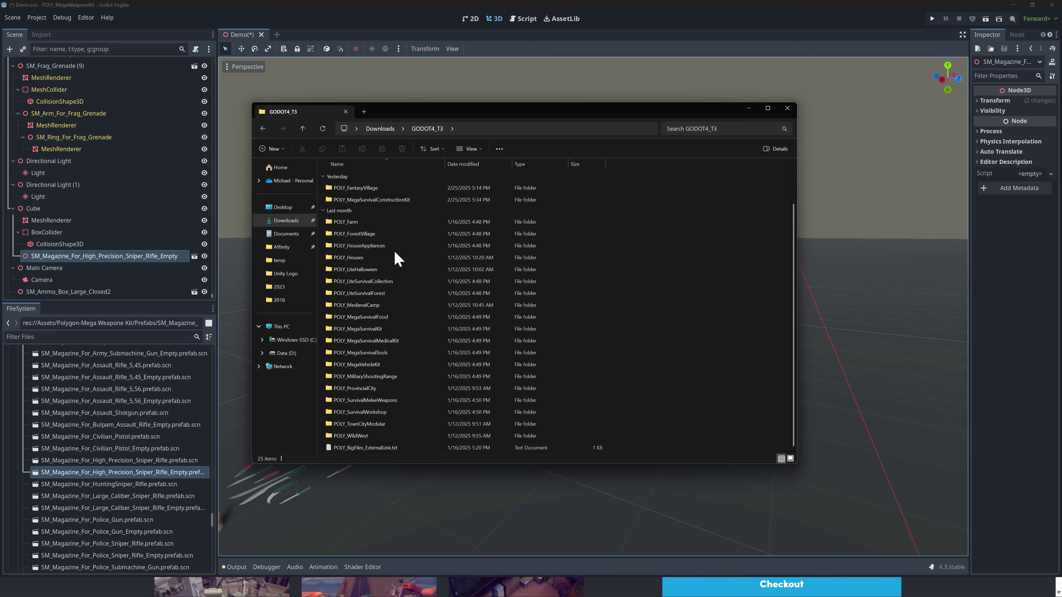
click(364, 201)
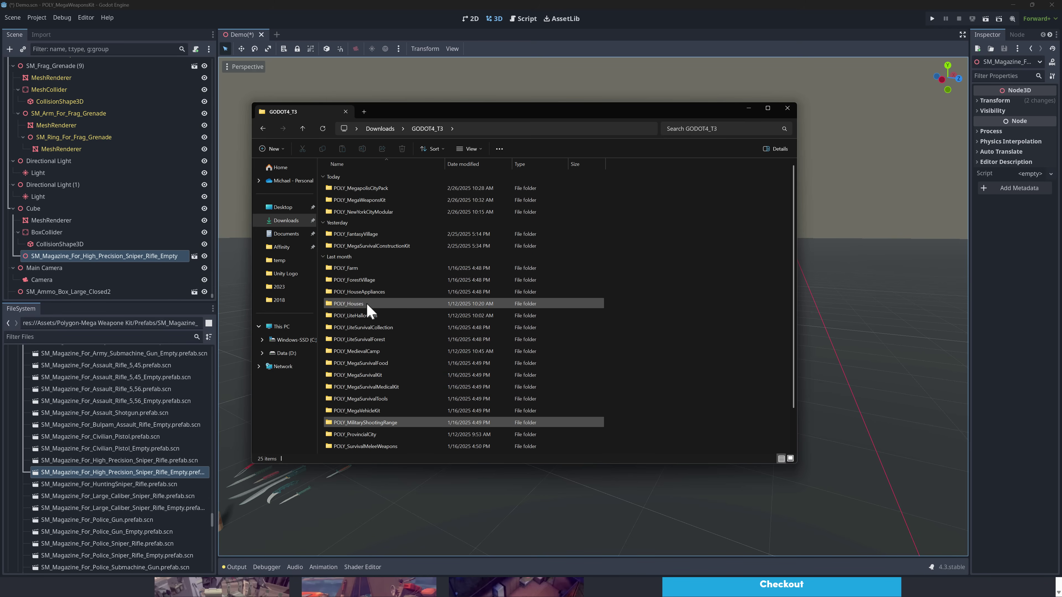
double_click(360, 188)
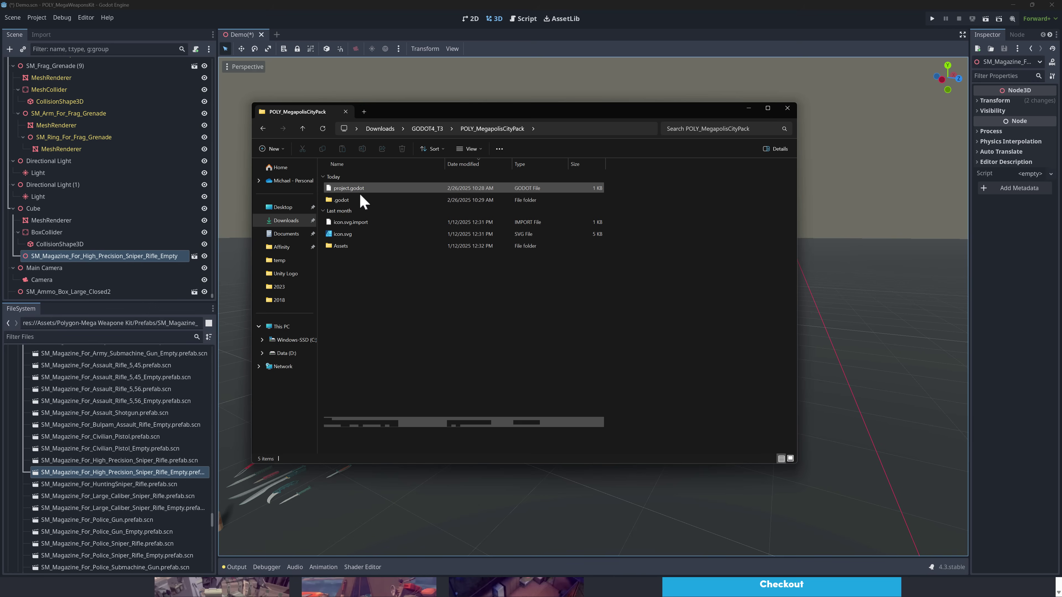
double_click(343, 247)
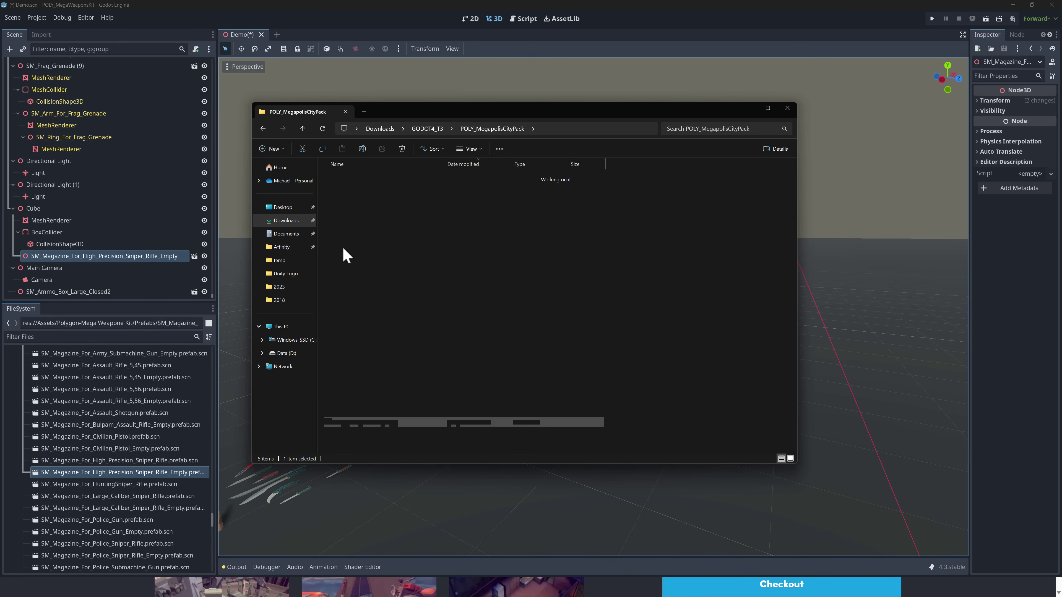
double_click(346, 191)
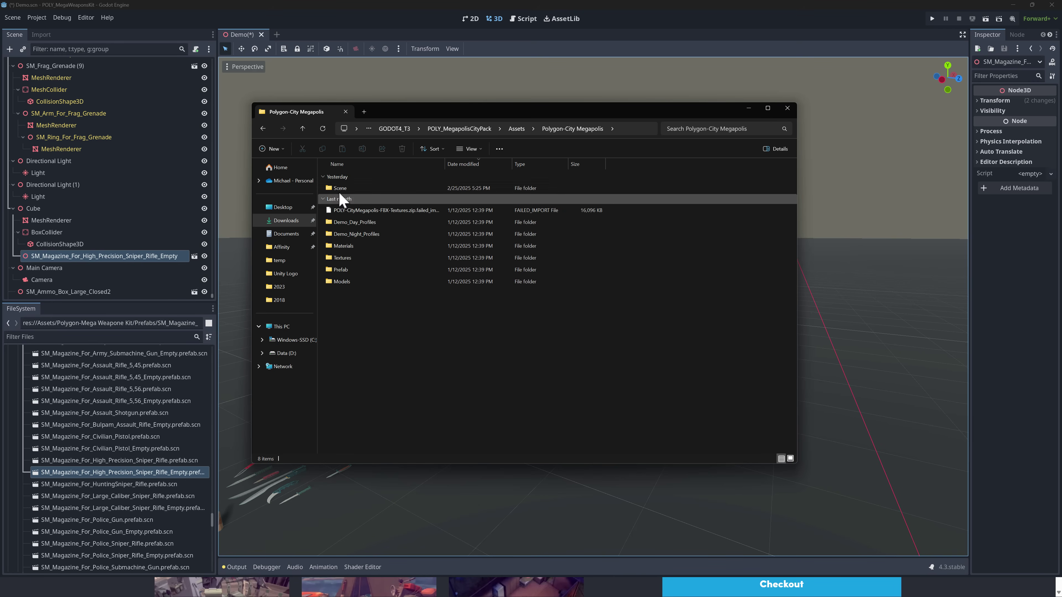
double_click(346, 258)
key(alt+Left)
double_click(348, 247)
key(alt+Left)
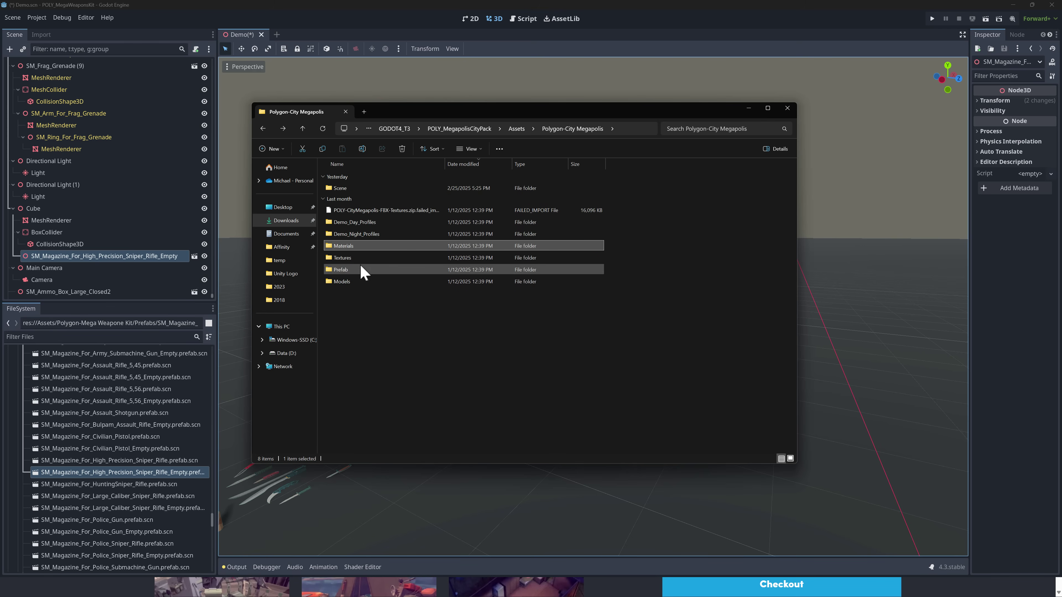
- Browse the Models/Roads and Prefab/Tech folders, then close File Explorer
double_click(348, 281)
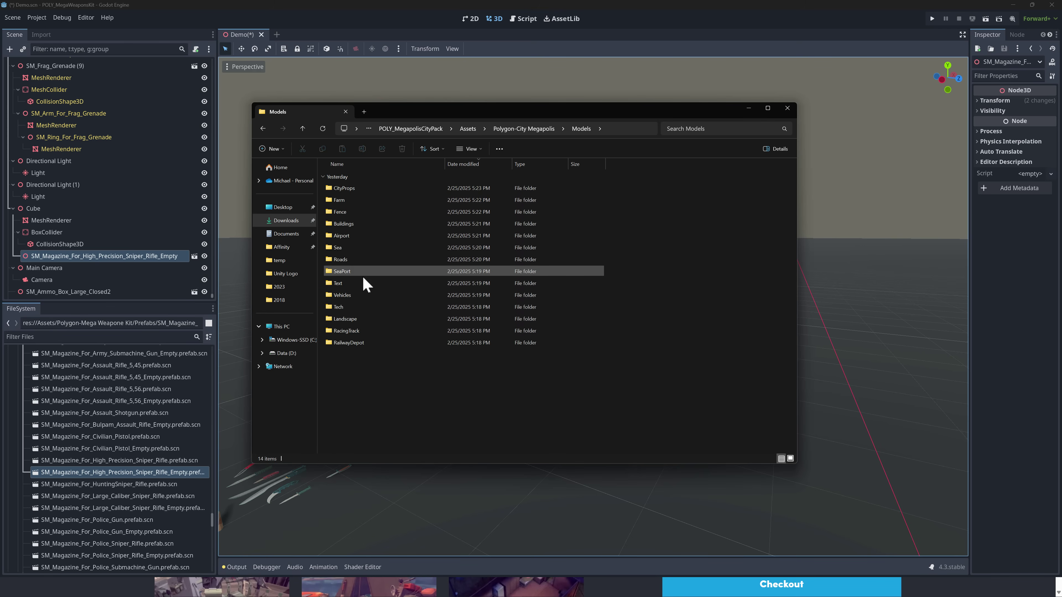
double_click(345, 259)
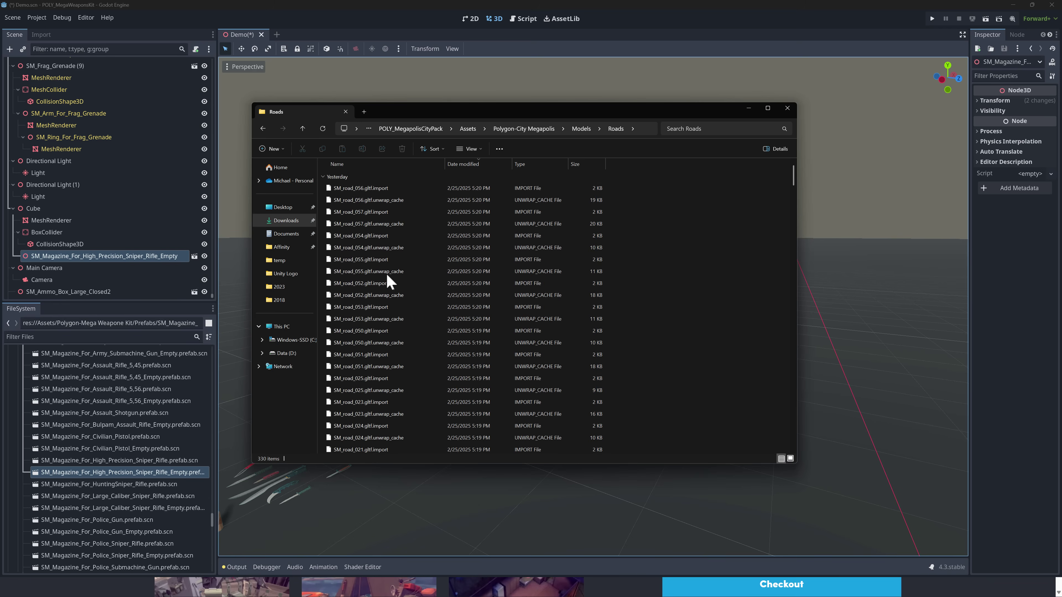
scroll(372, 251, down, 3)
scroll(377, 272, down, 20)
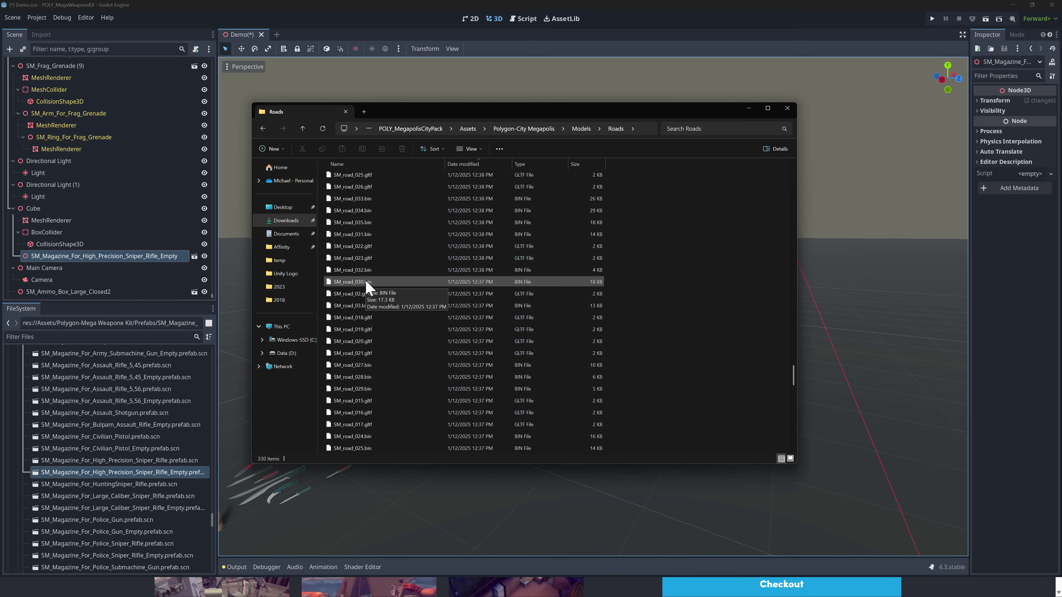
key(alt+Left)
key(alt+Left)
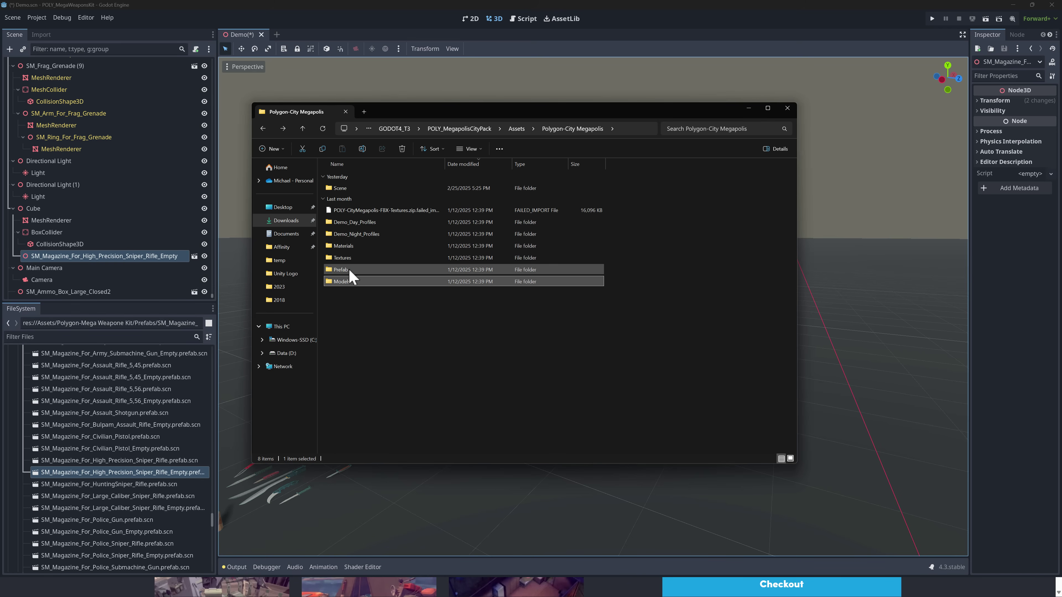
double_click(347, 270)
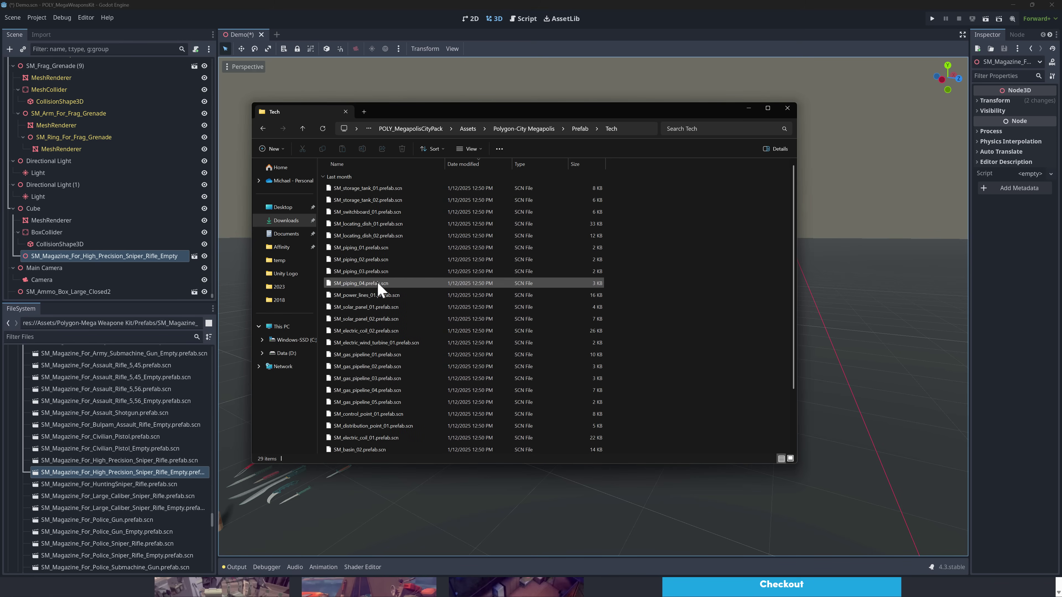
key(alt+Left)
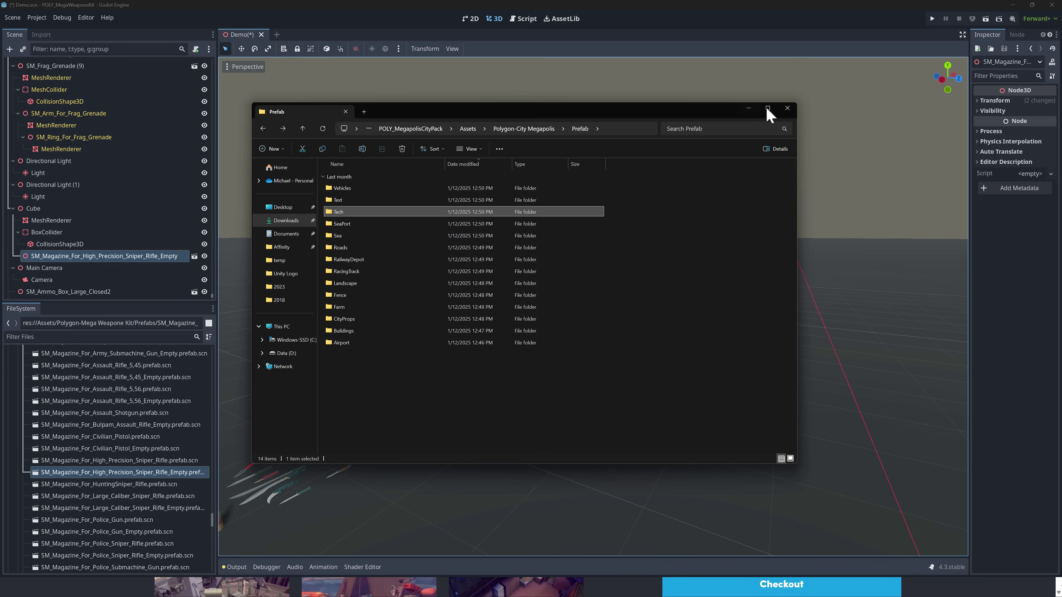
click(787, 109)
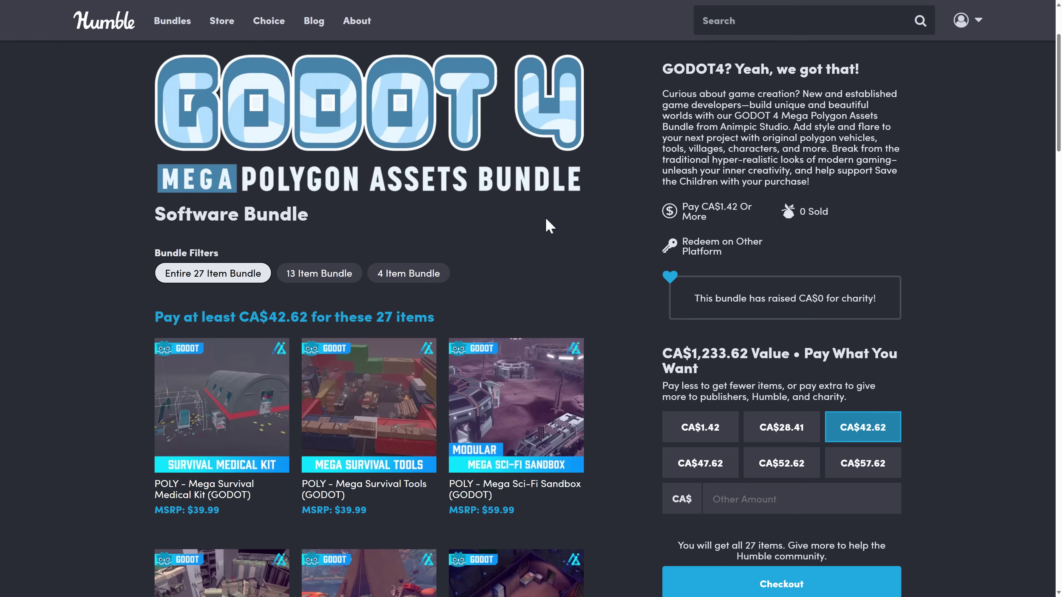
scroll(597, 298, down, 3)
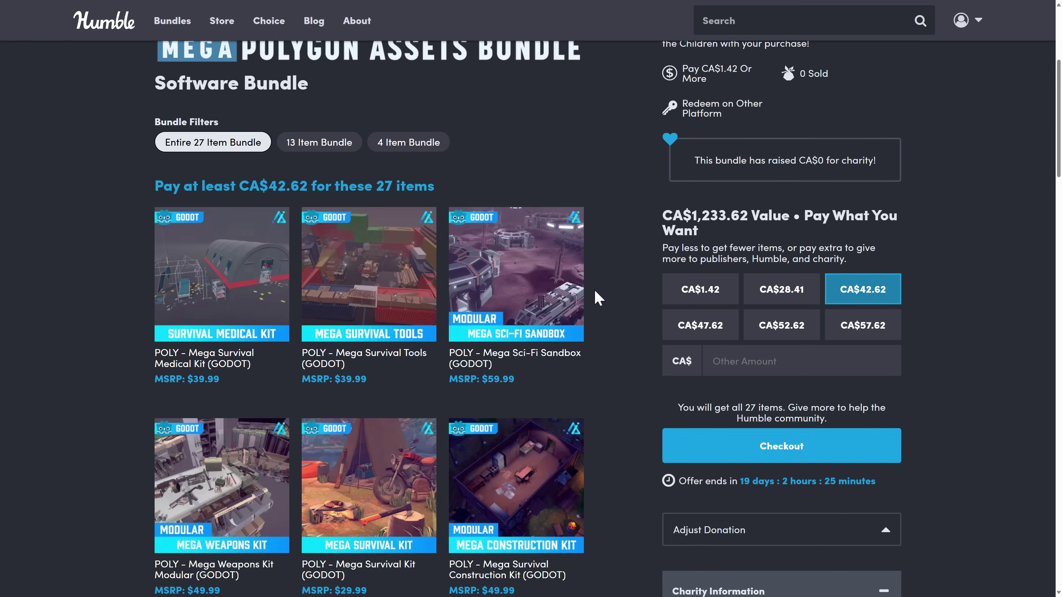
scroll(609, 285, down, 5)
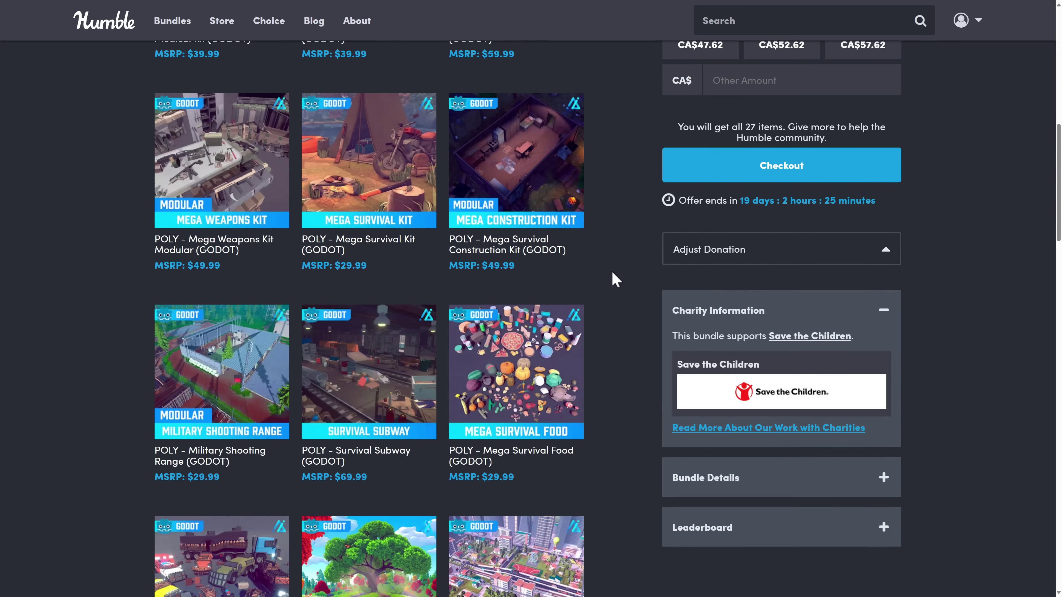
scroll(612, 272, down, 5)
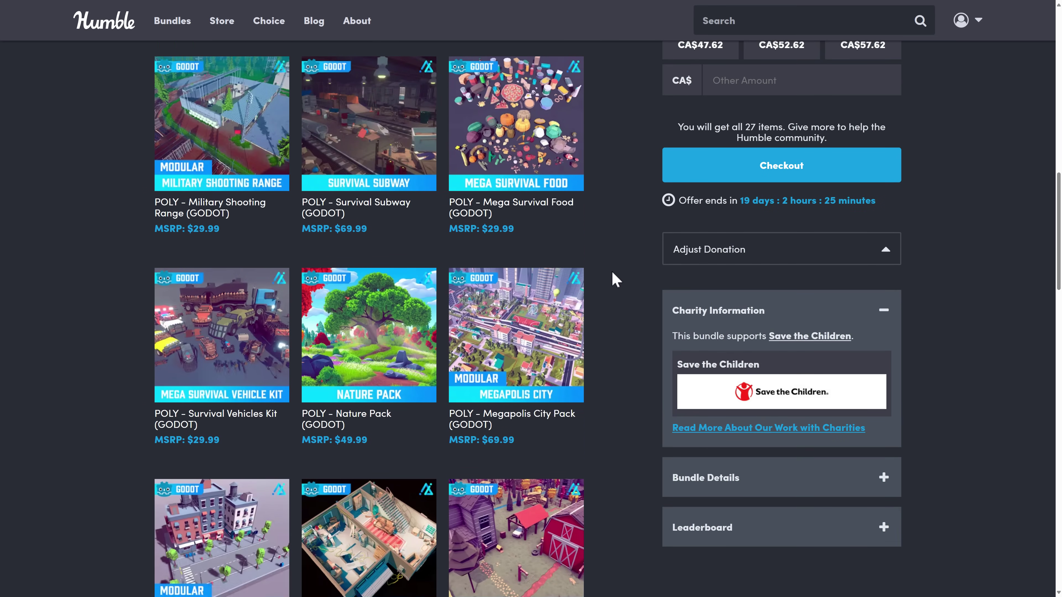
scroll(612, 279, down, 10)
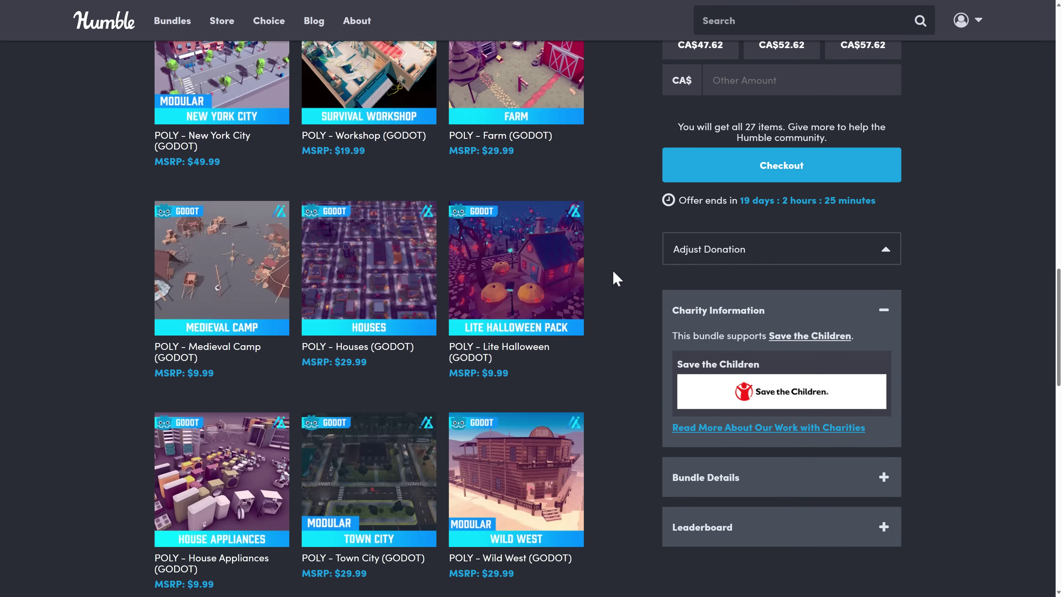
scroll(613, 271, down, 7)
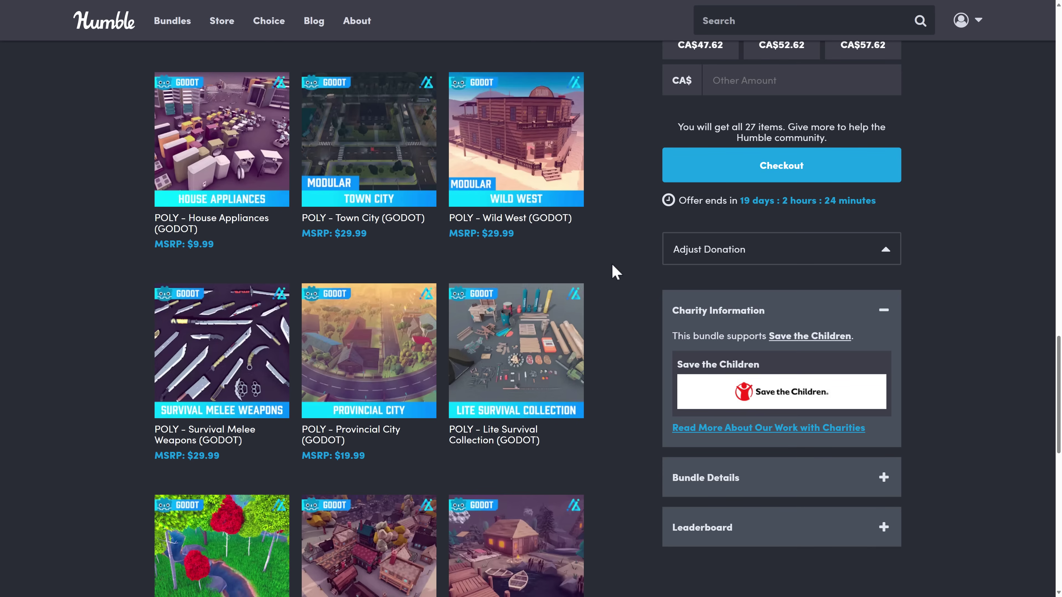
scroll(602, 262, up, 8)
scroll(597, 263, up, 9)
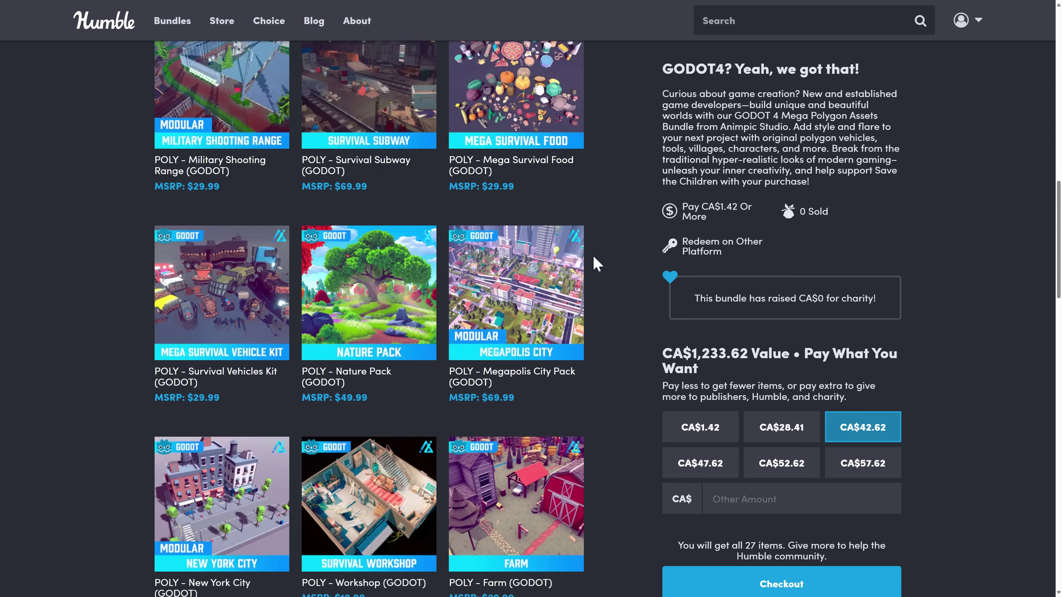
scroll(597, 263, up, 7)
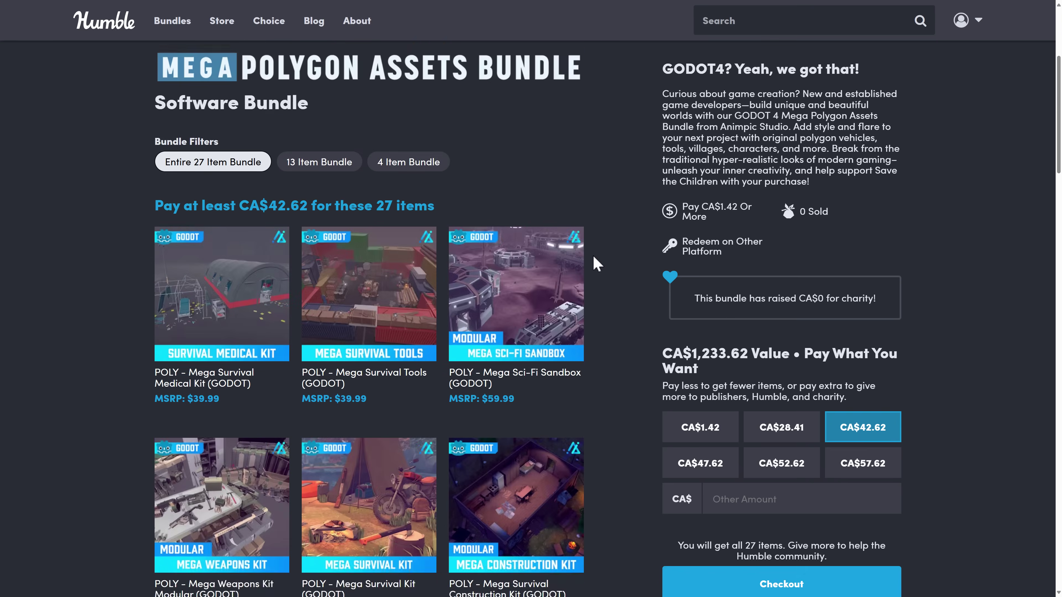